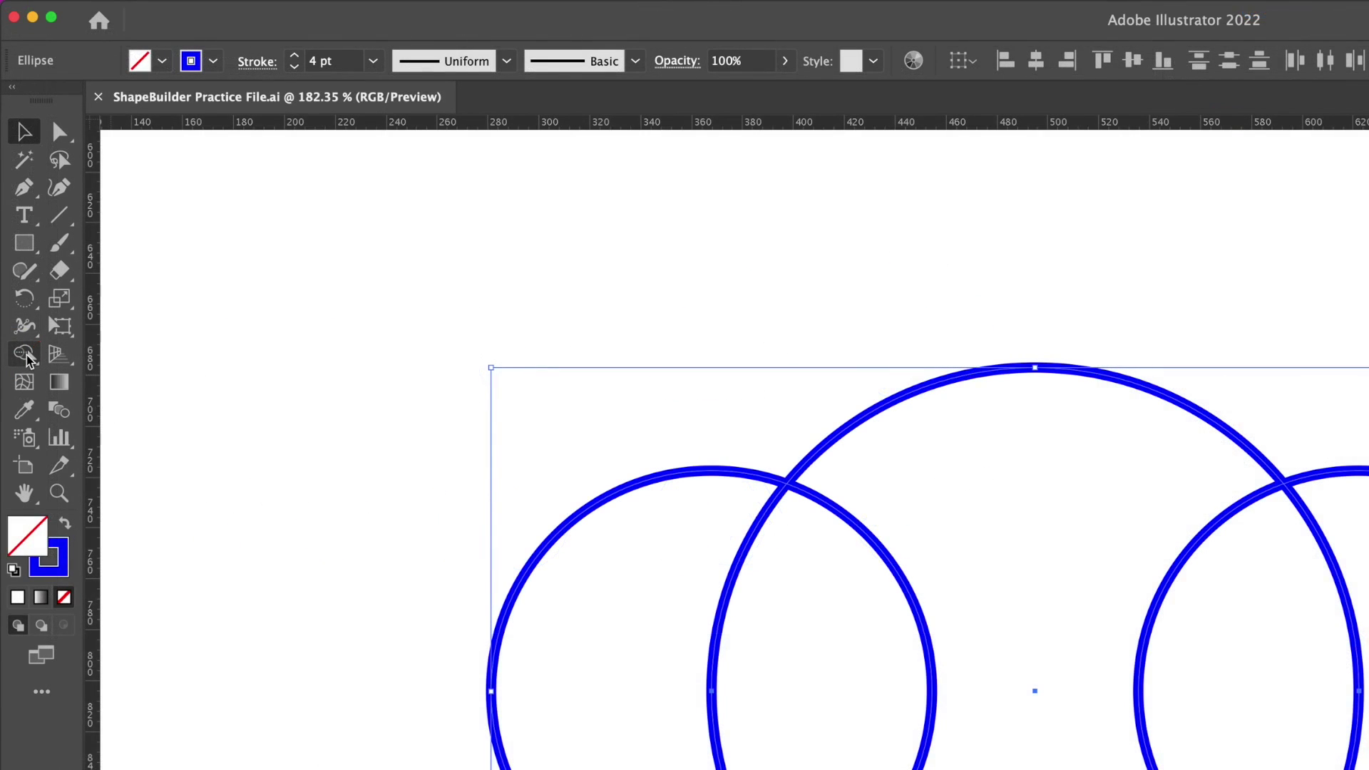
Step: Select the three overlapping circles of the merge exercise and merge all their regions into one cloud outline with the Shape Builder tool
click(25, 355)
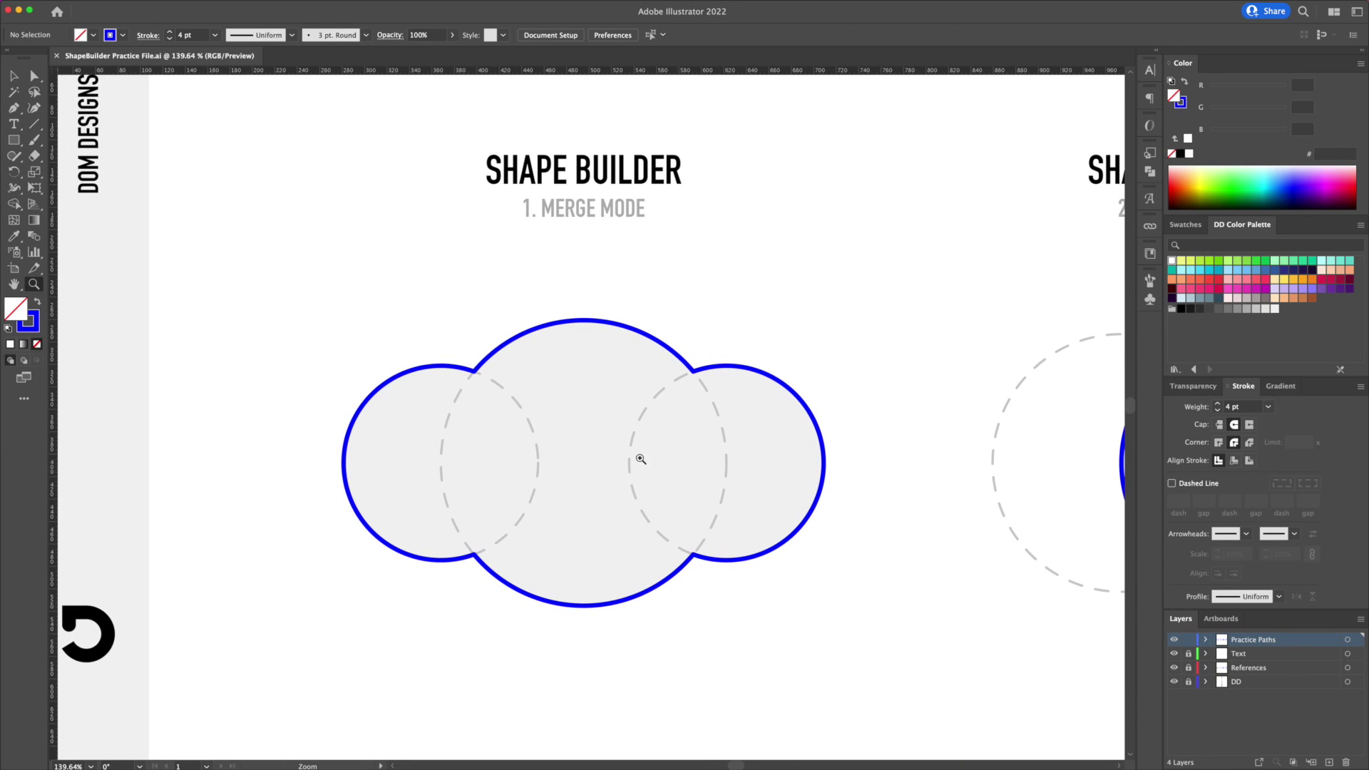
drag(719, 406, 588, 428)
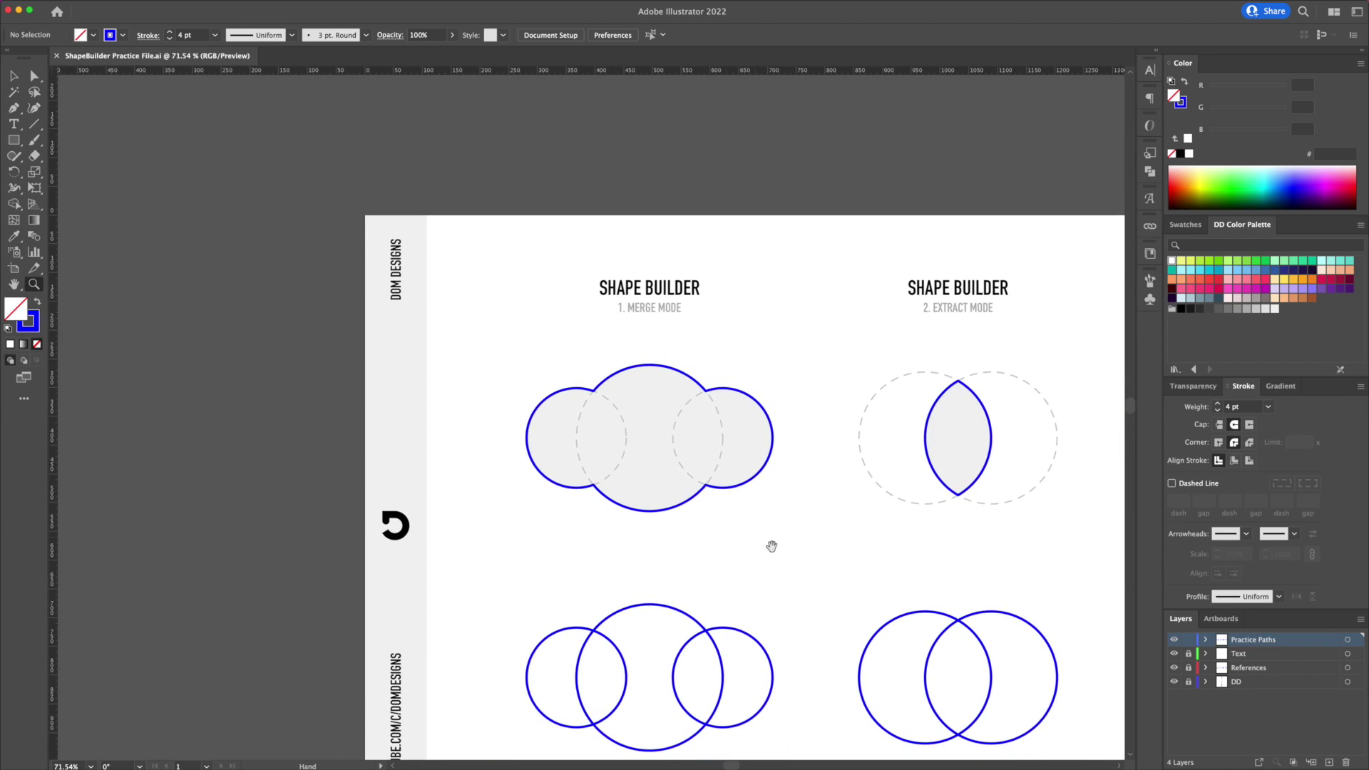
drag(770, 547, 733, 344)
drag(739, 458, 729, 416)
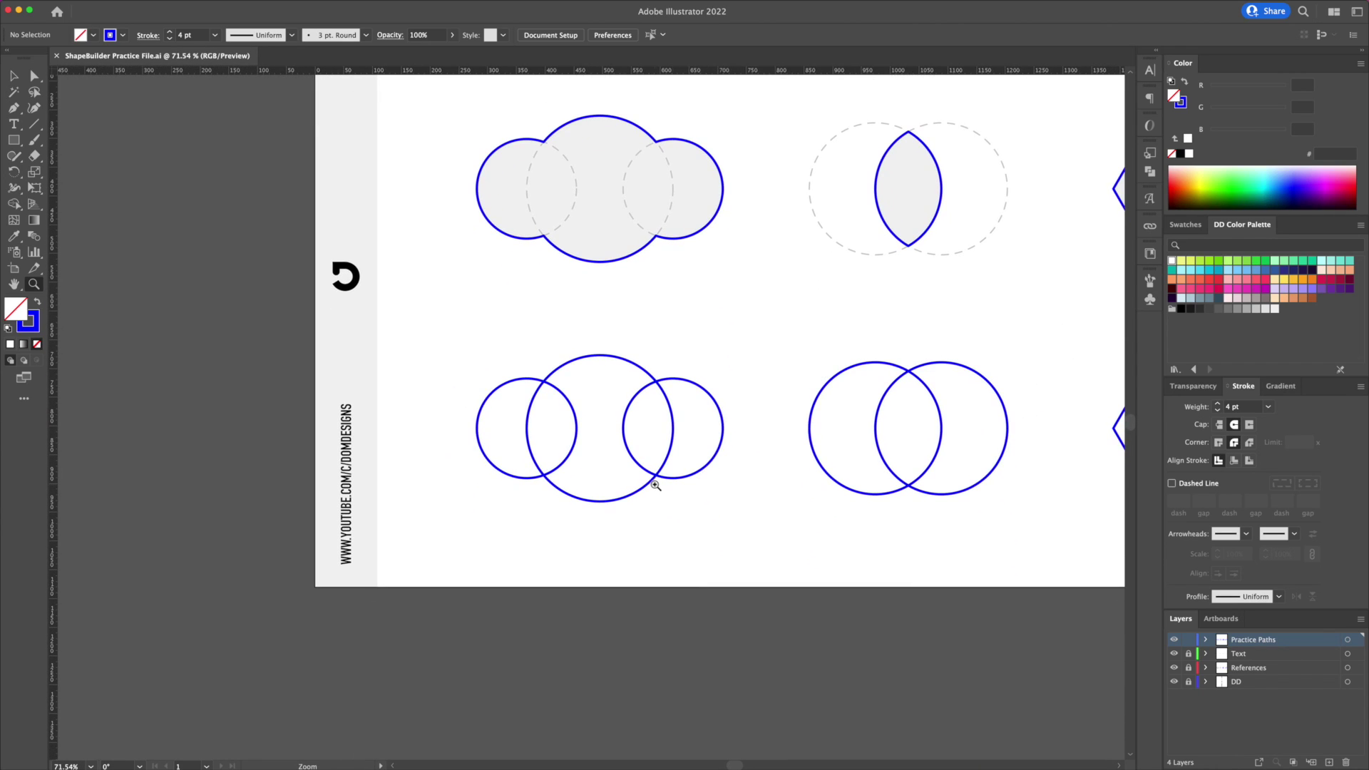
scroll(651, 480, up, 5)
drag(712, 515, 713, 512)
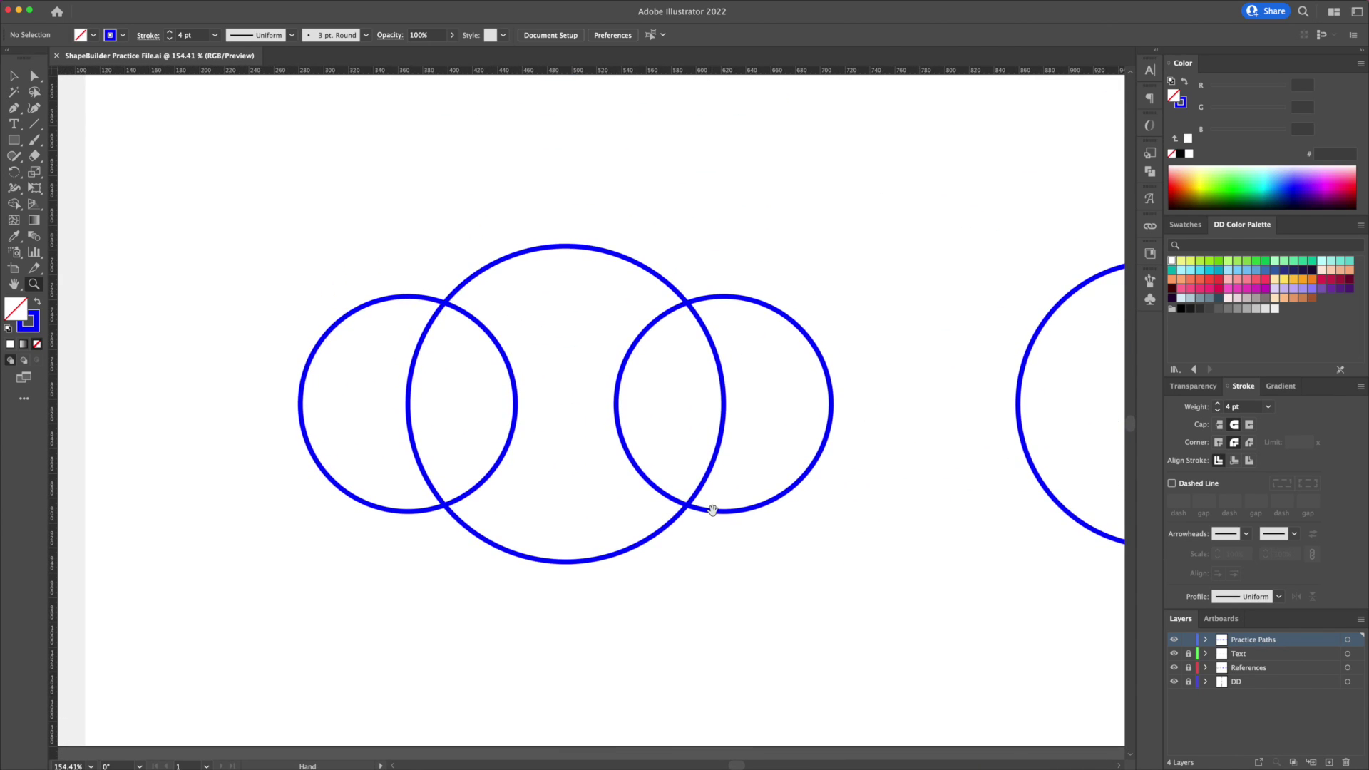
key(v)
key(super+0)
drag(978, 166, 252, 626)
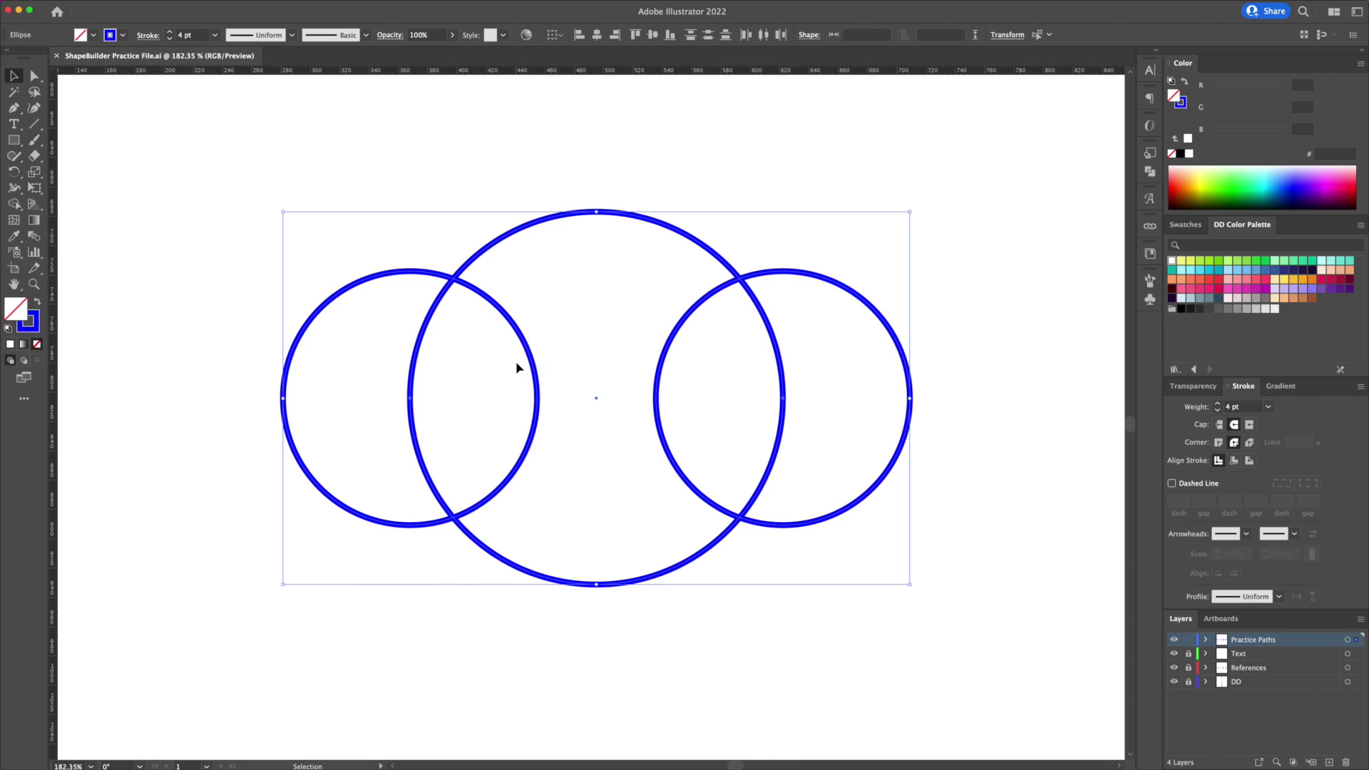
click(14, 204)
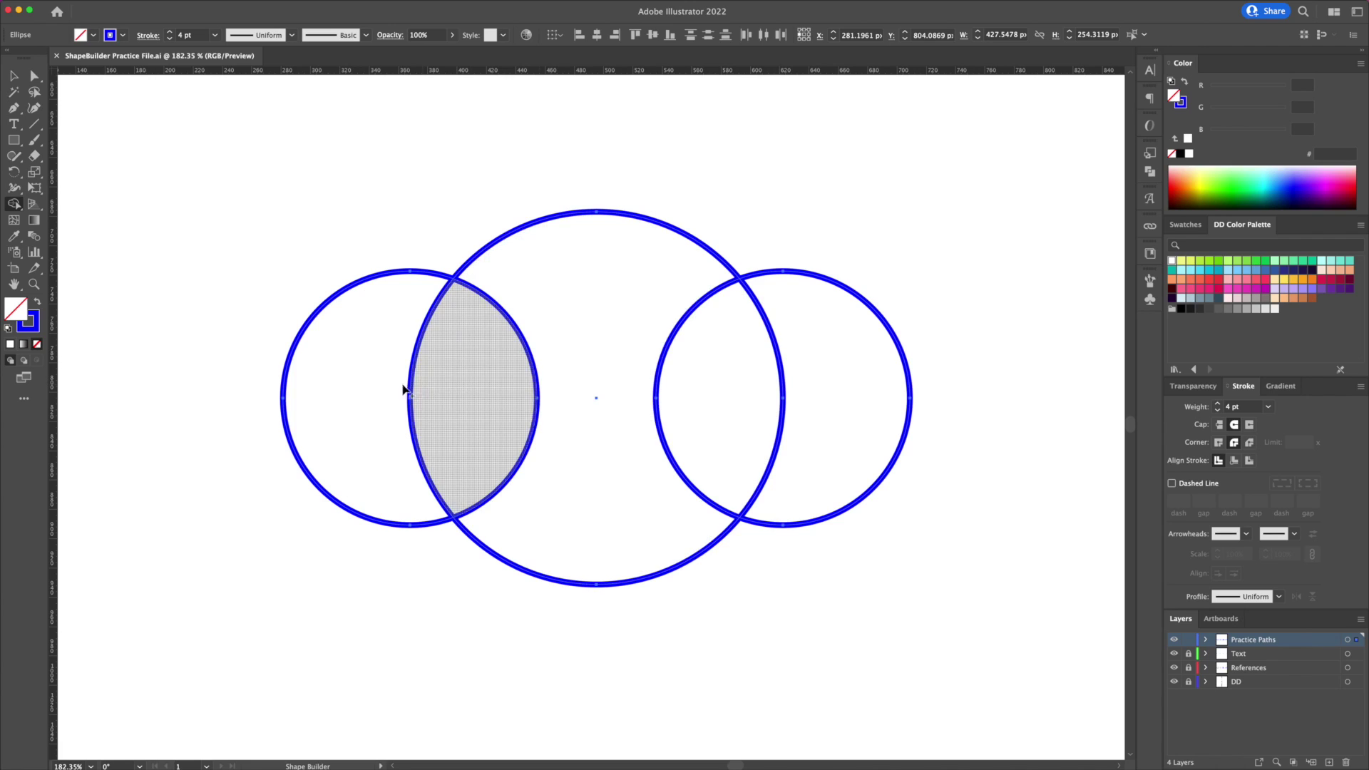
drag(335, 380, 832, 394)
key(v)
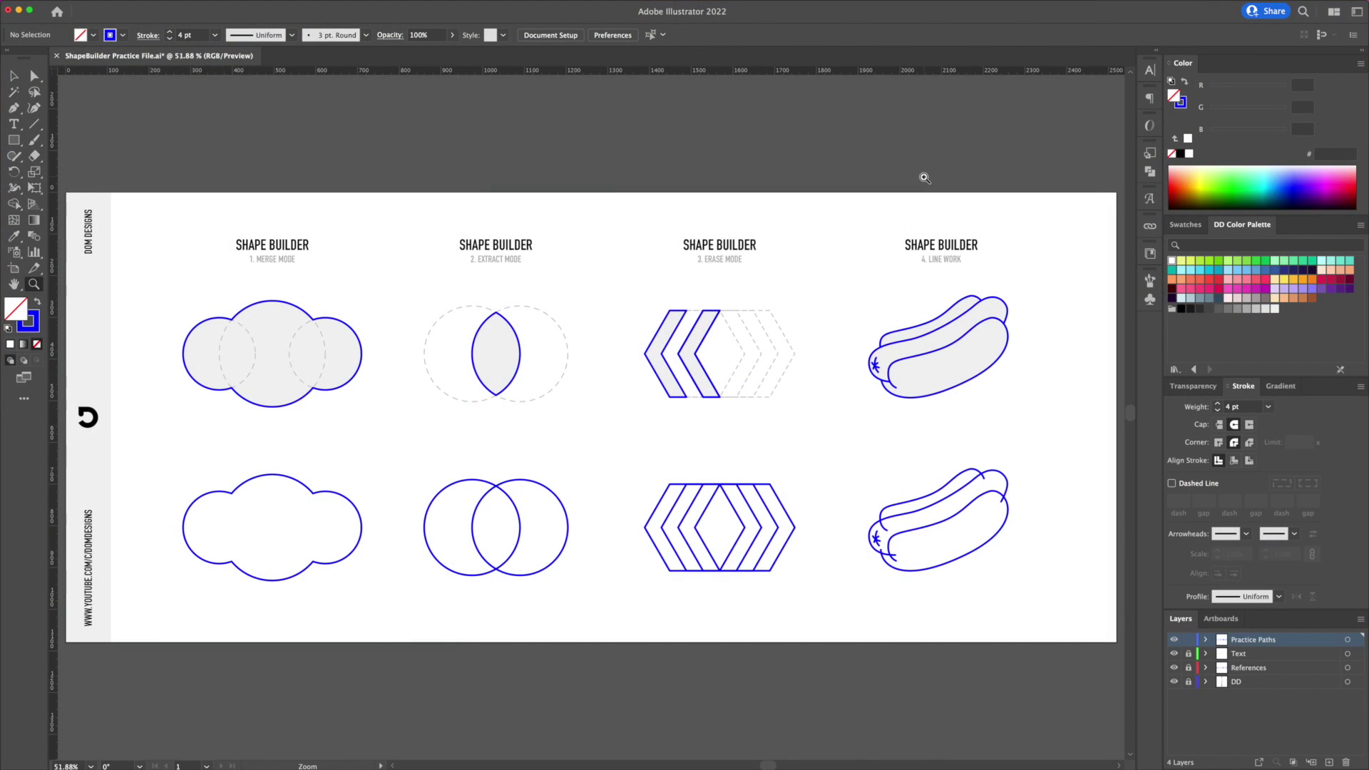
Step: Select the two overlapping circles of the extract exercise and extract their shared lens-shaped region with the Shape Builder tool
key(v)
key(z)
drag(491, 356, 682, 309)
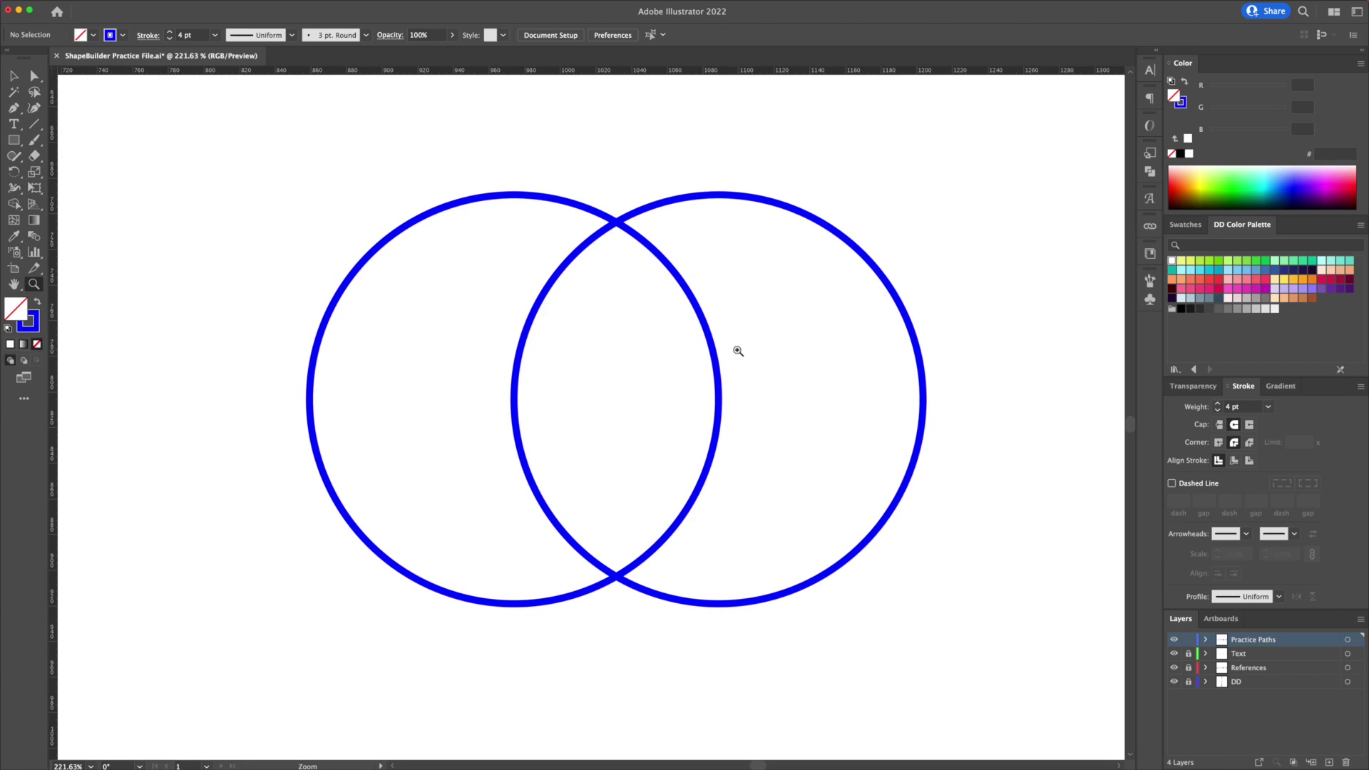
key(v)
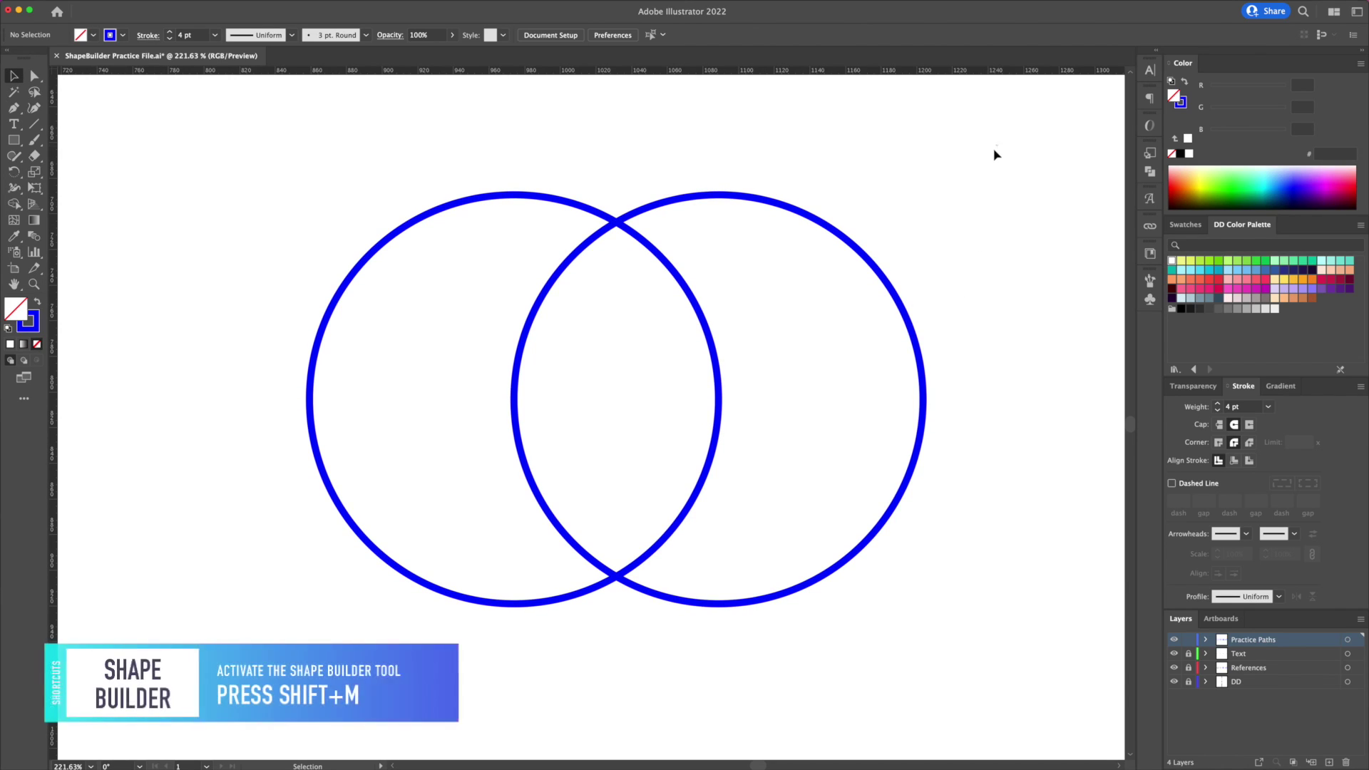
drag(998, 144, 256, 646)
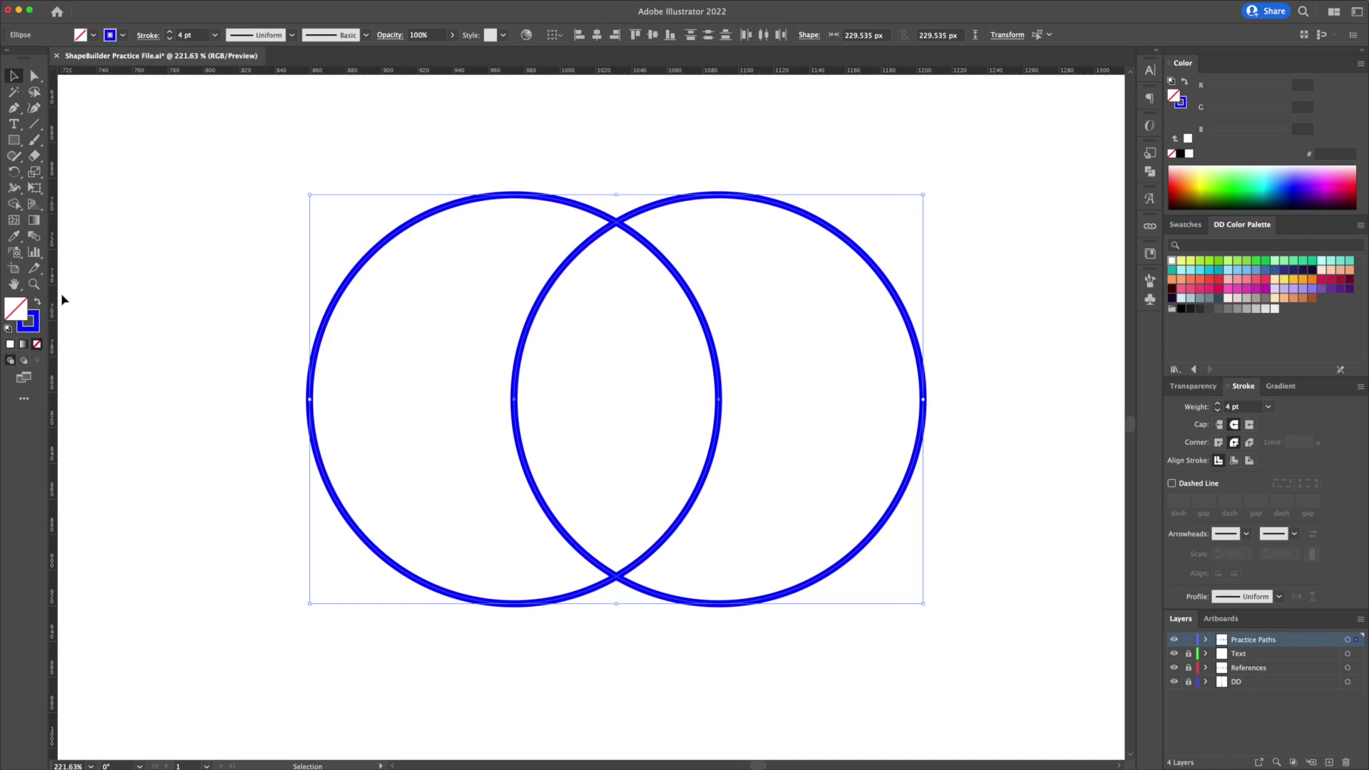
click(14, 204)
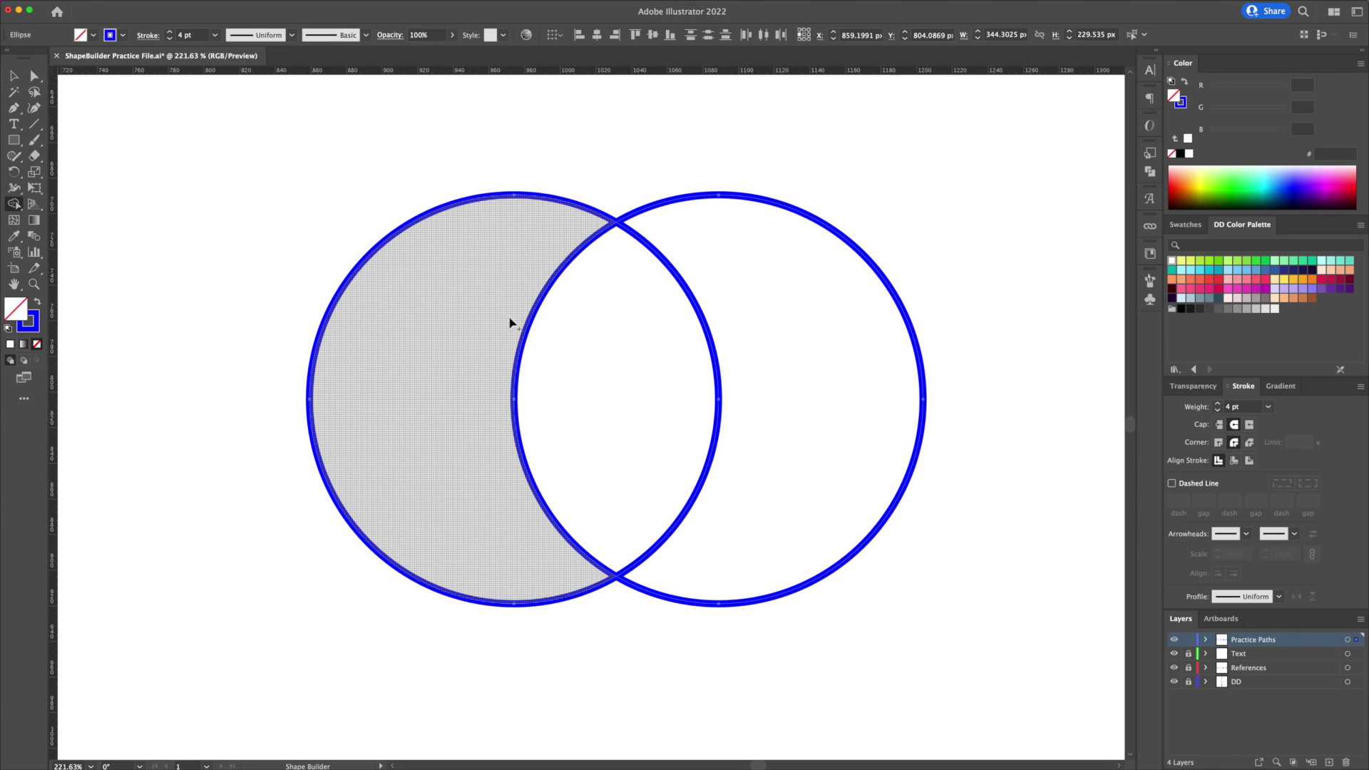
click(586, 352)
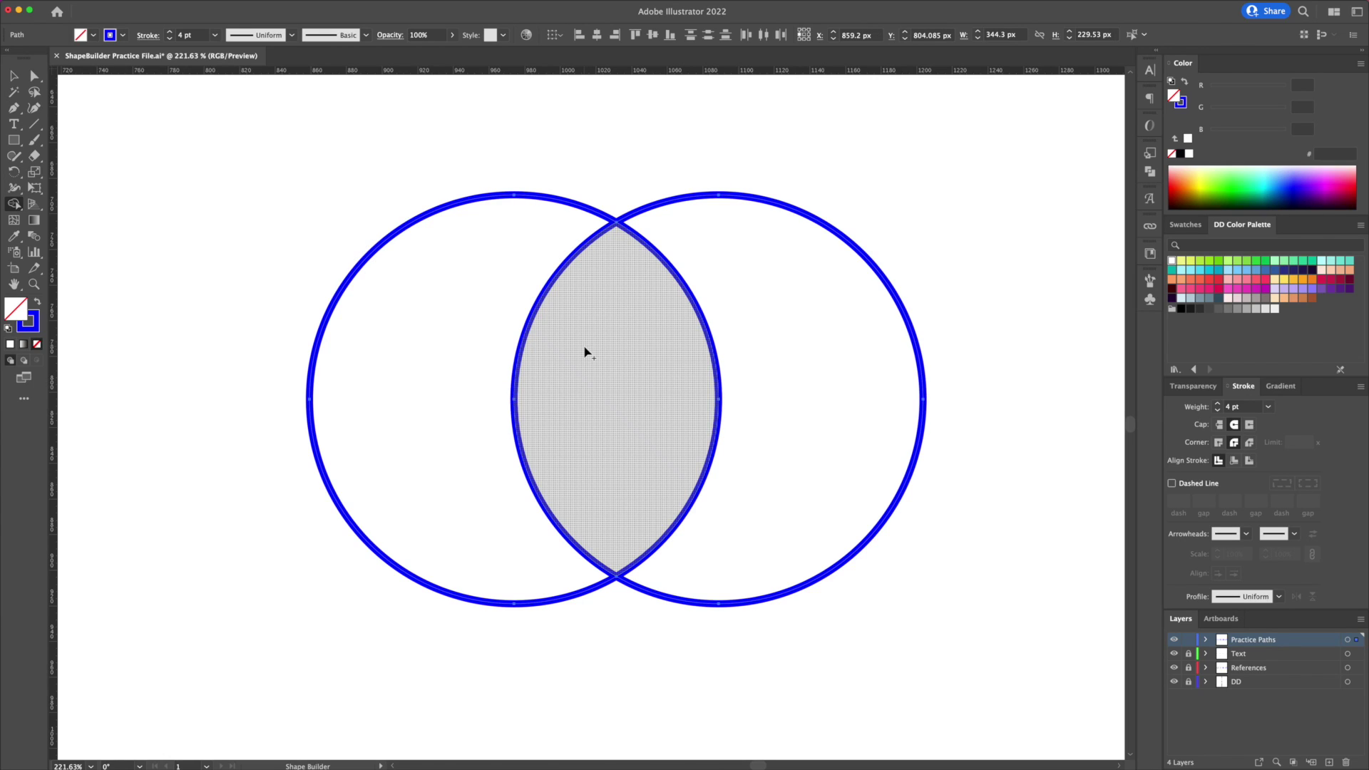
click(585, 348)
key(v)
click(607, 139)
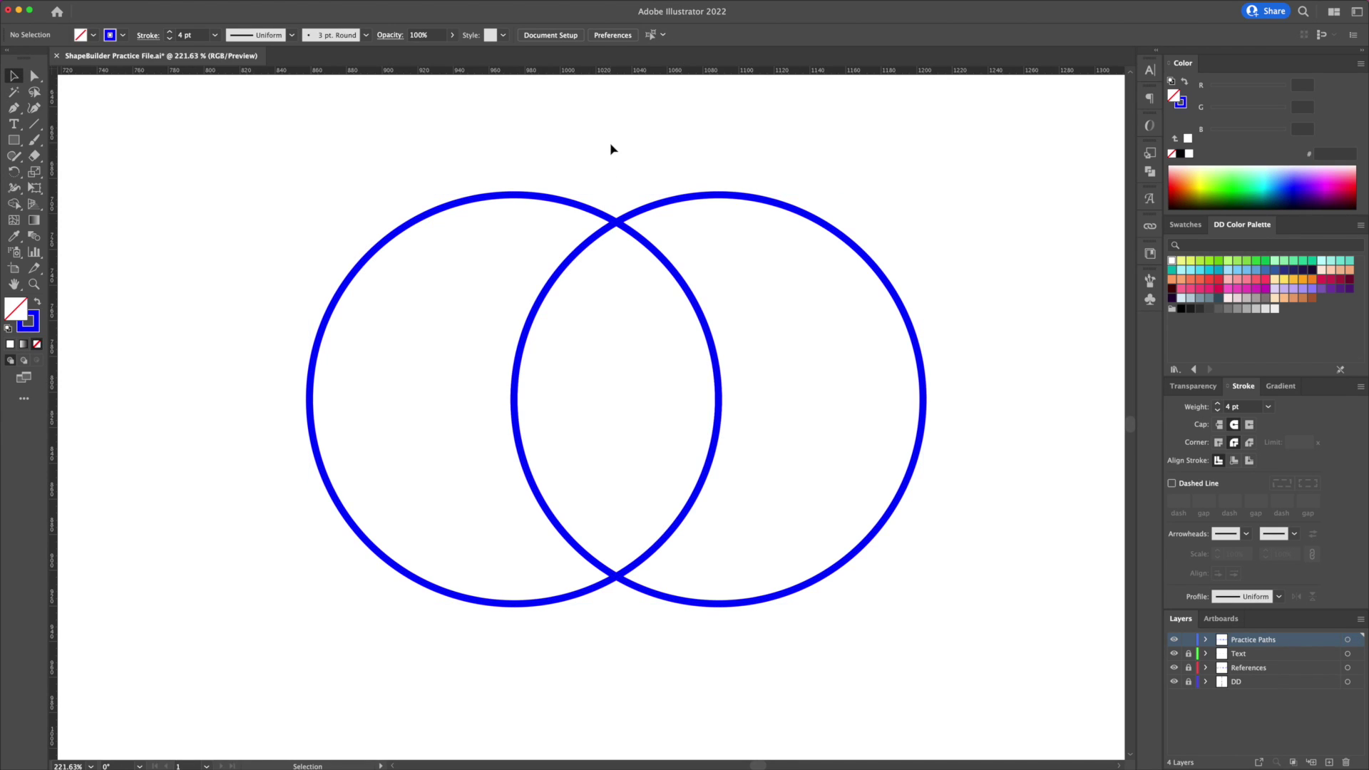
Step: Move the extracted lens out between the circles and the hexagon, and shift the left crescent away from the right one
key(z)
alt+click(622, 148)
drag(621, 151, 424, 176)
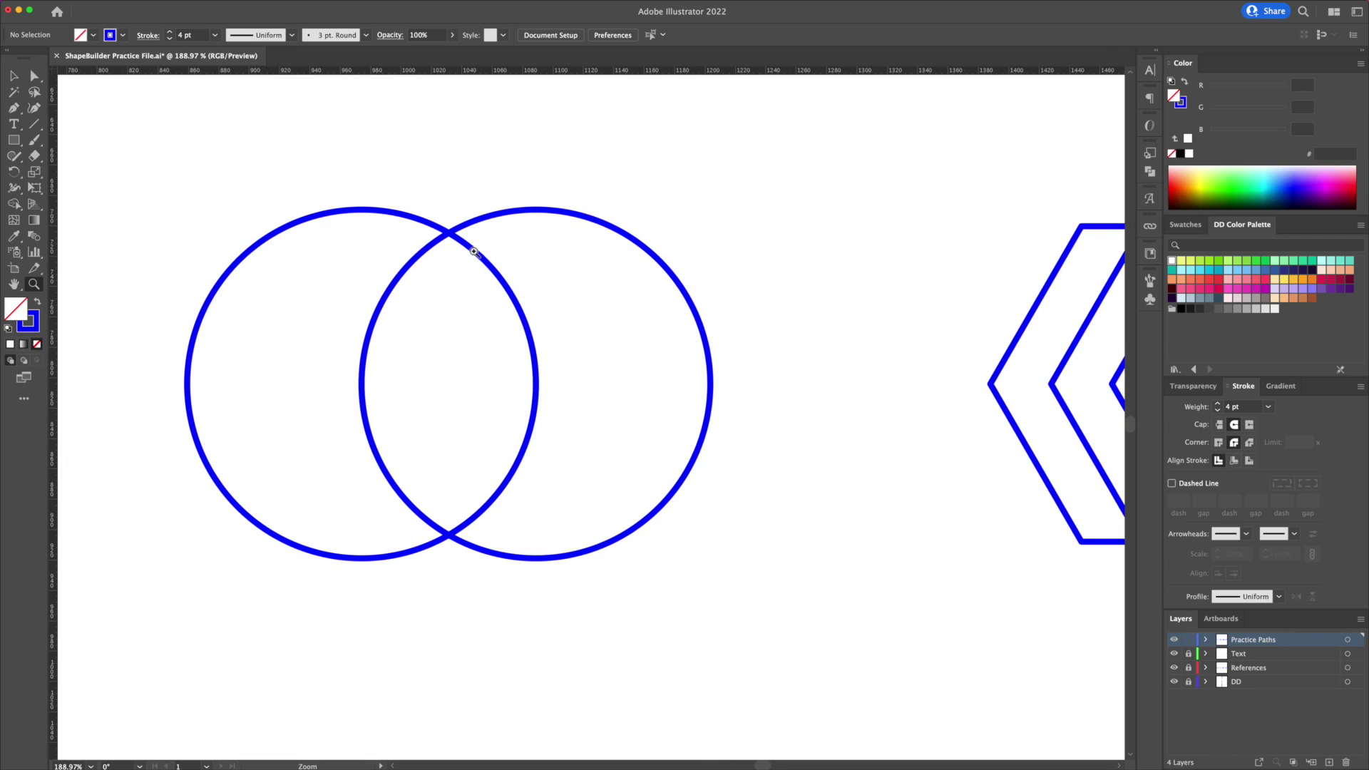
key(v)
mouse_move(480, 257)
mouse_down()
mouse_move(492, 258)
mouse_move(460, 256)
mouse_up()
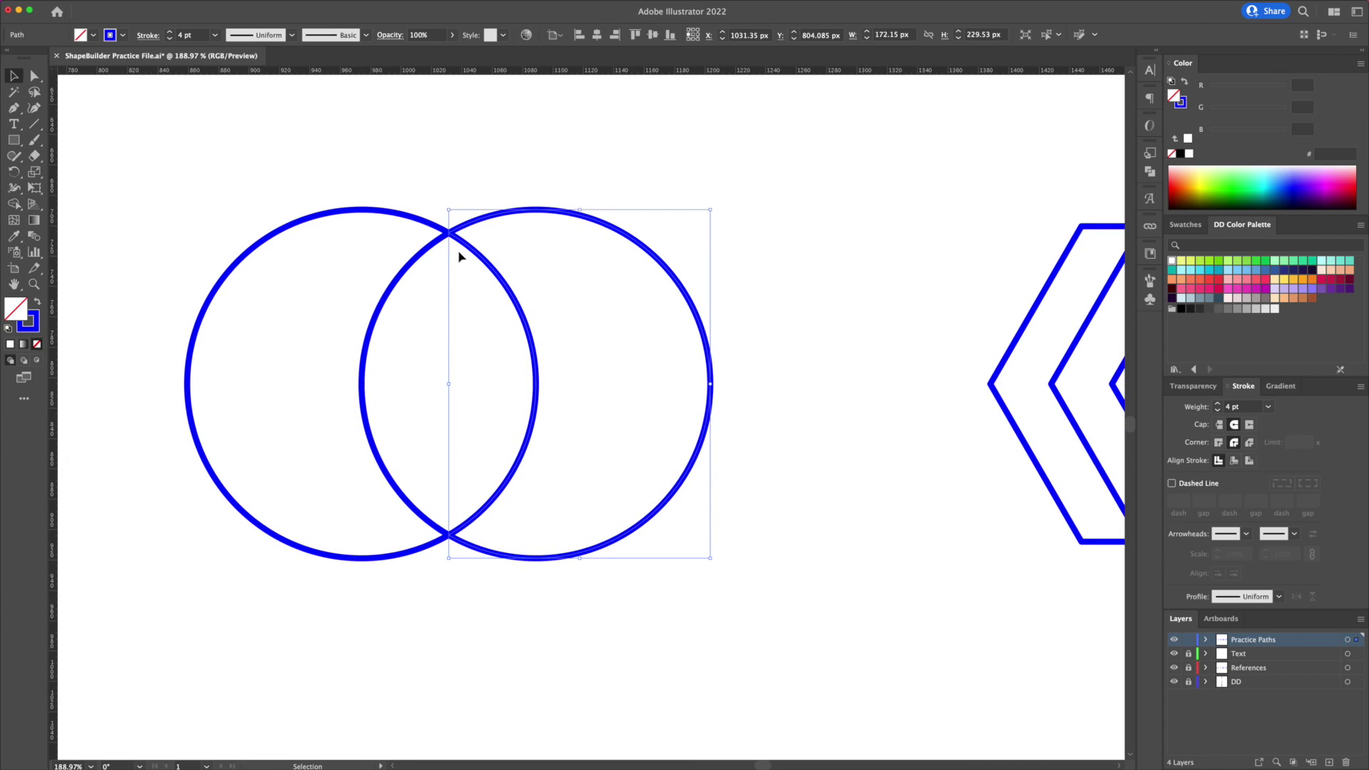
drag(399, 481, 805, 491)
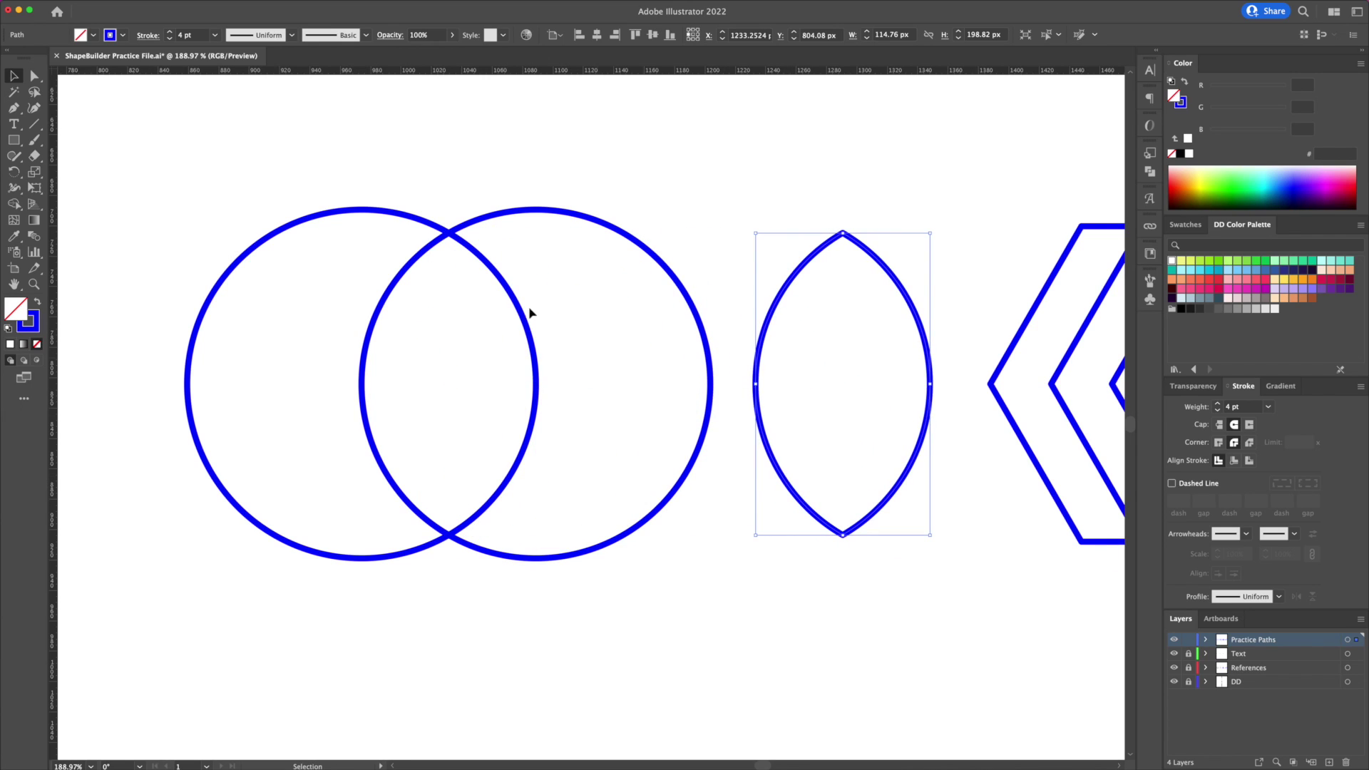
drag(416, 219, 327, 219)
click(471, 190)
Step: Swap fill and stroke on the two crescents and the lens to make them solid blue, and restore the overlapping outlines
key(z)
drag(489, 214, 596, 218)
key(v)
drag(356, 163, 941, 324)
key(shift+x)
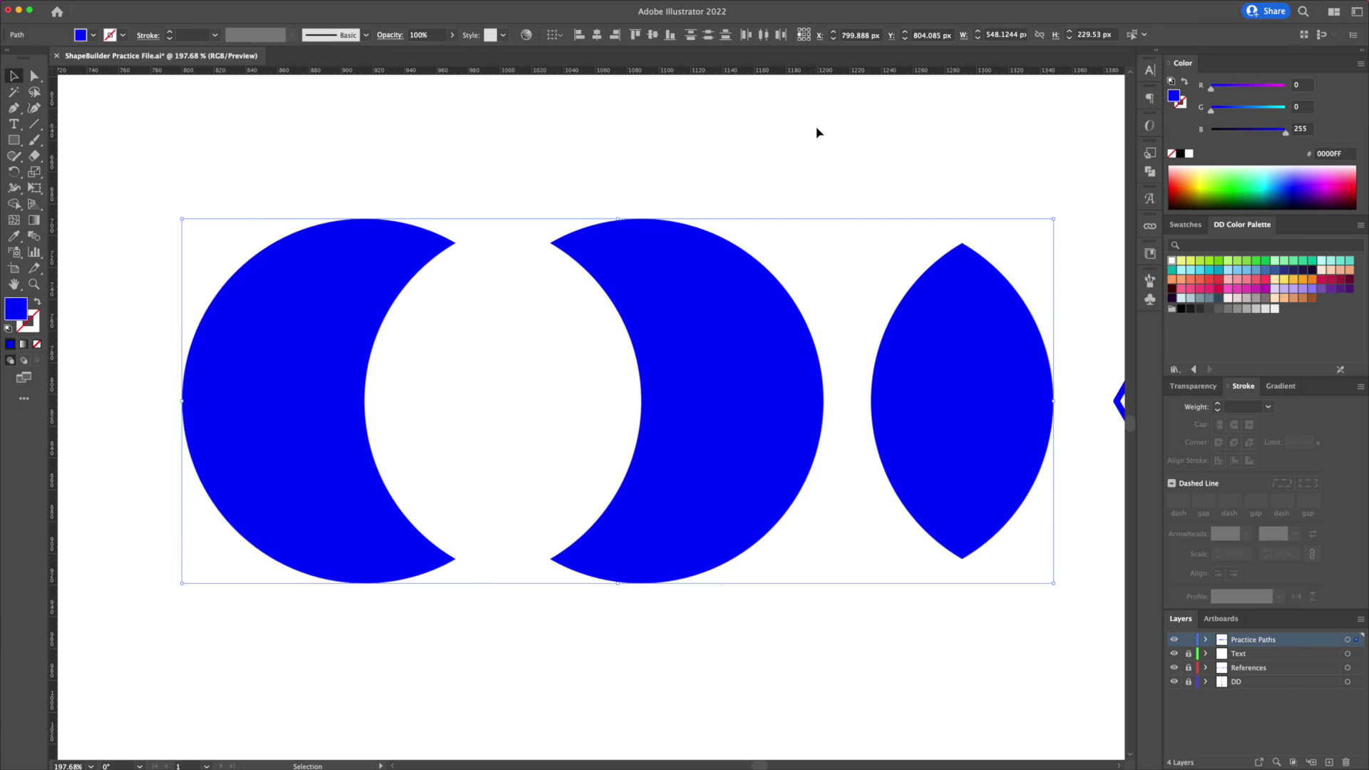
click(818, 132)
key(super+a)
key(shift+x)
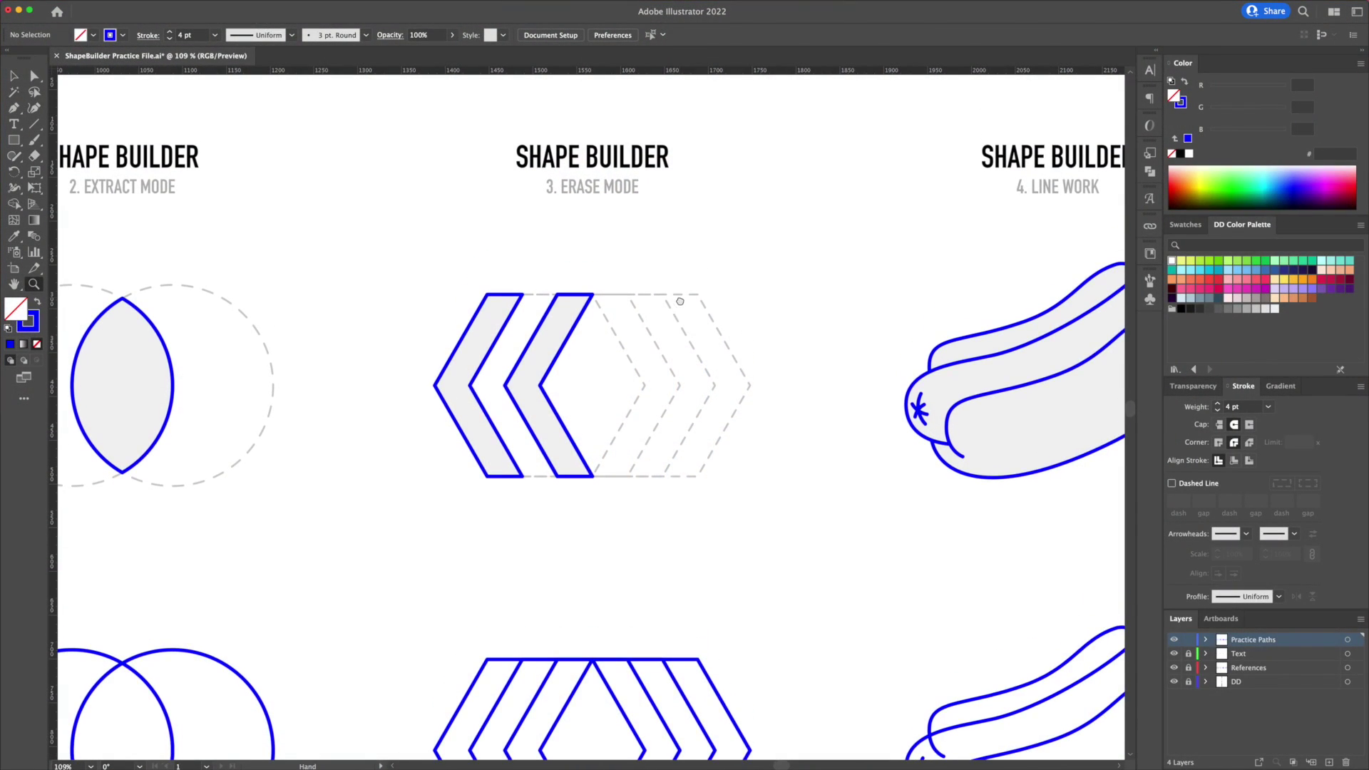
Step: Erase the second chevron from the left, the three right-pointing chevrons and the centre diamond from the hexagon with the Shape Builder tool
drag(637, 321, 680, 345)
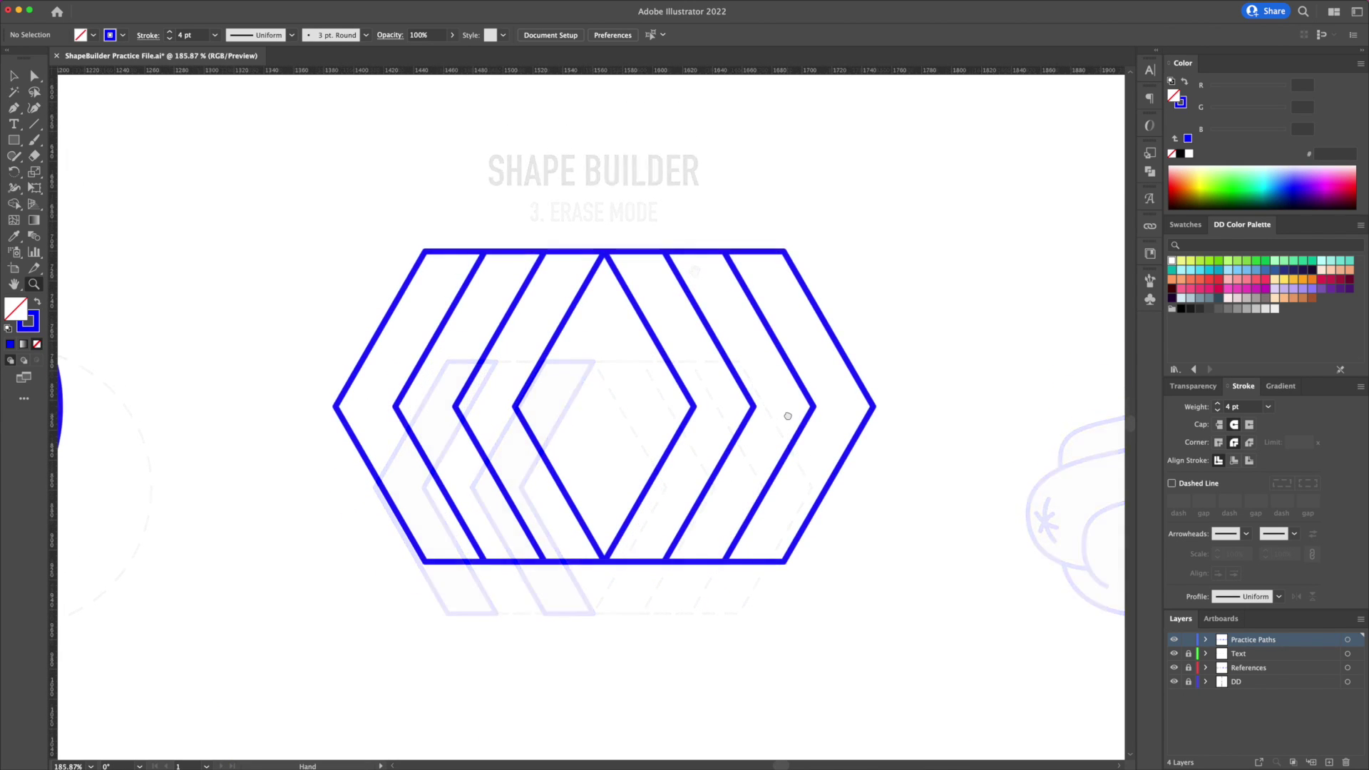
key(v)
key(z)
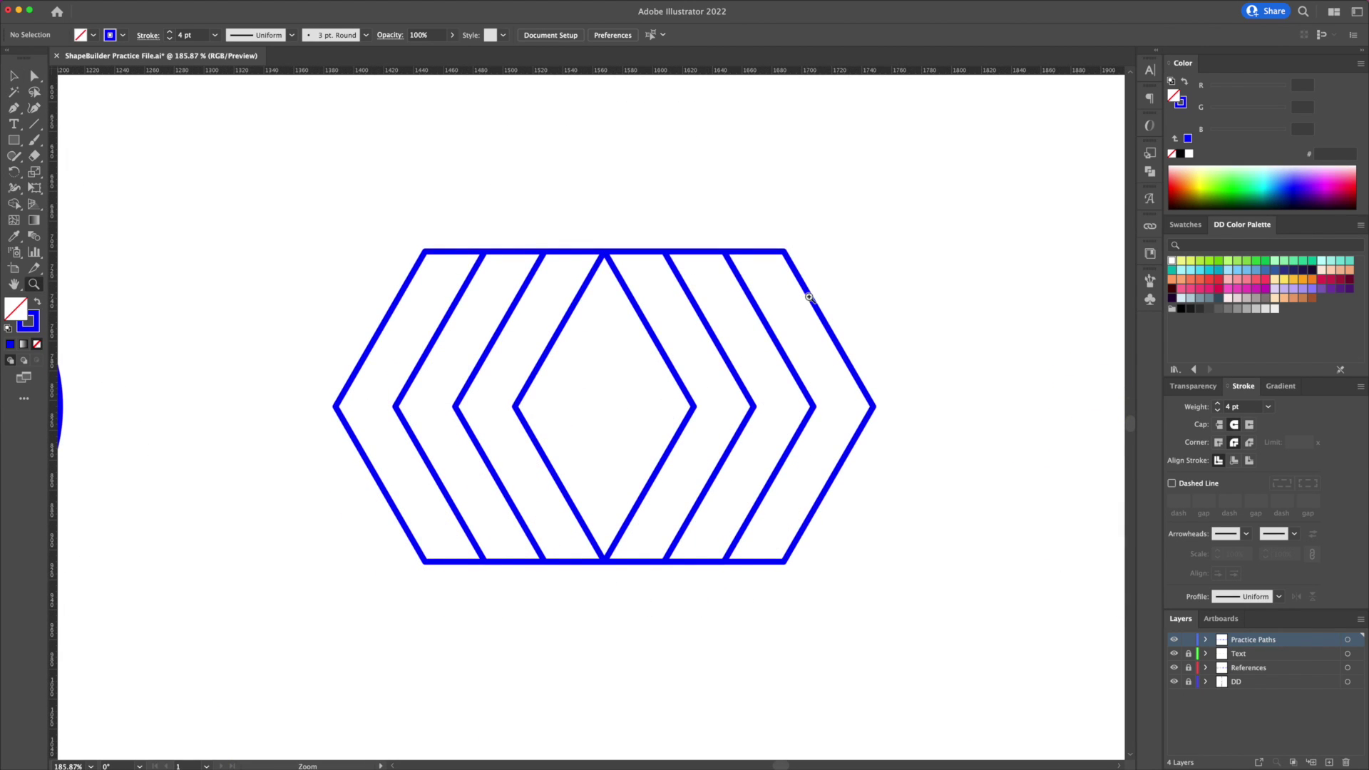
drag(816, 298, 843, 274)
key(v)
drag(959, 180, 278, 662)
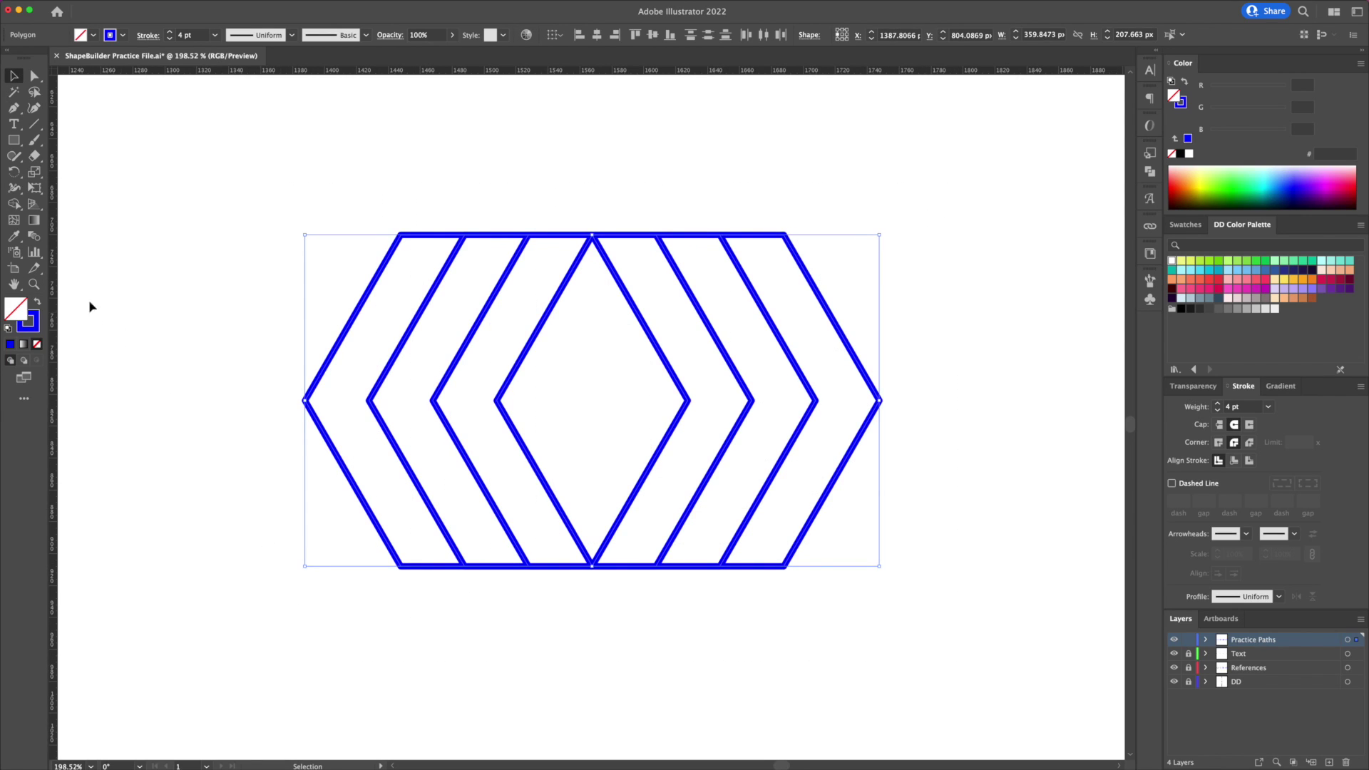
click(13, 203)
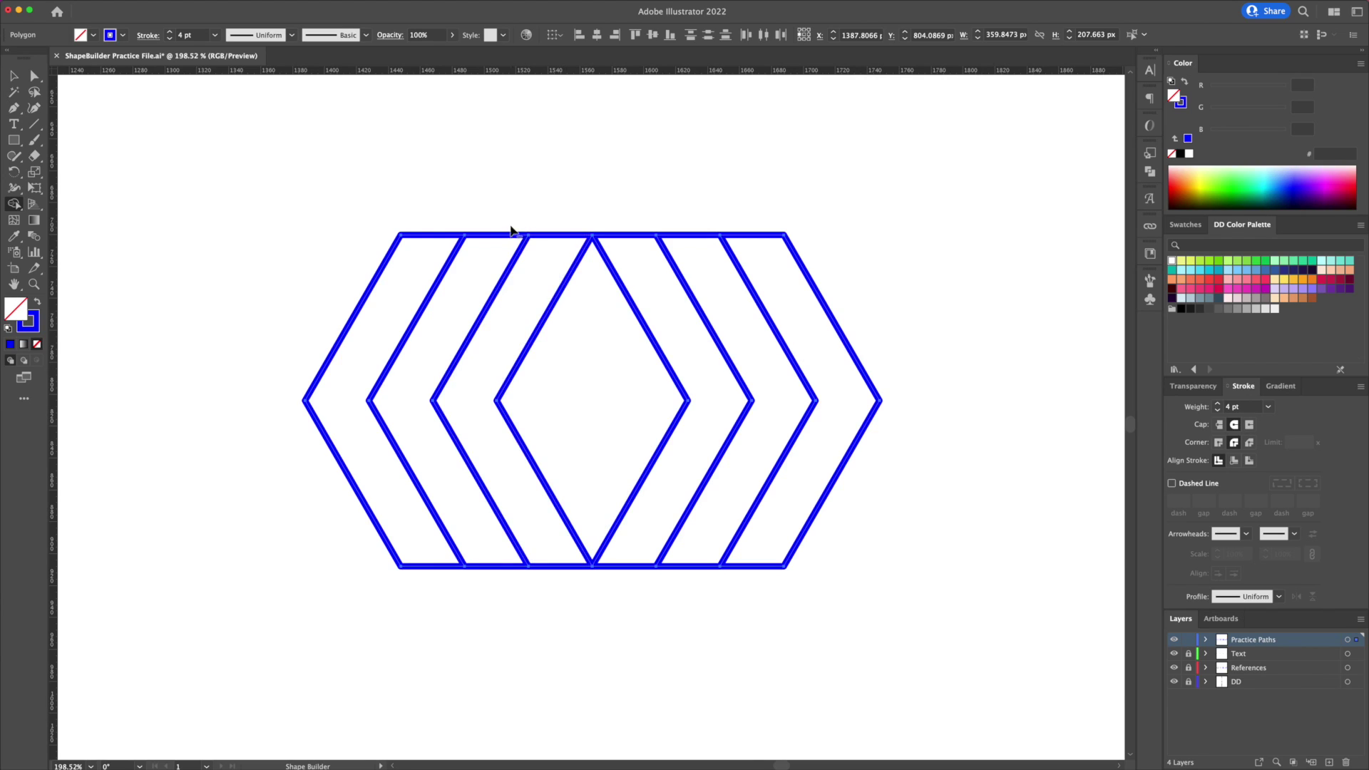
alt+click(472, 282)
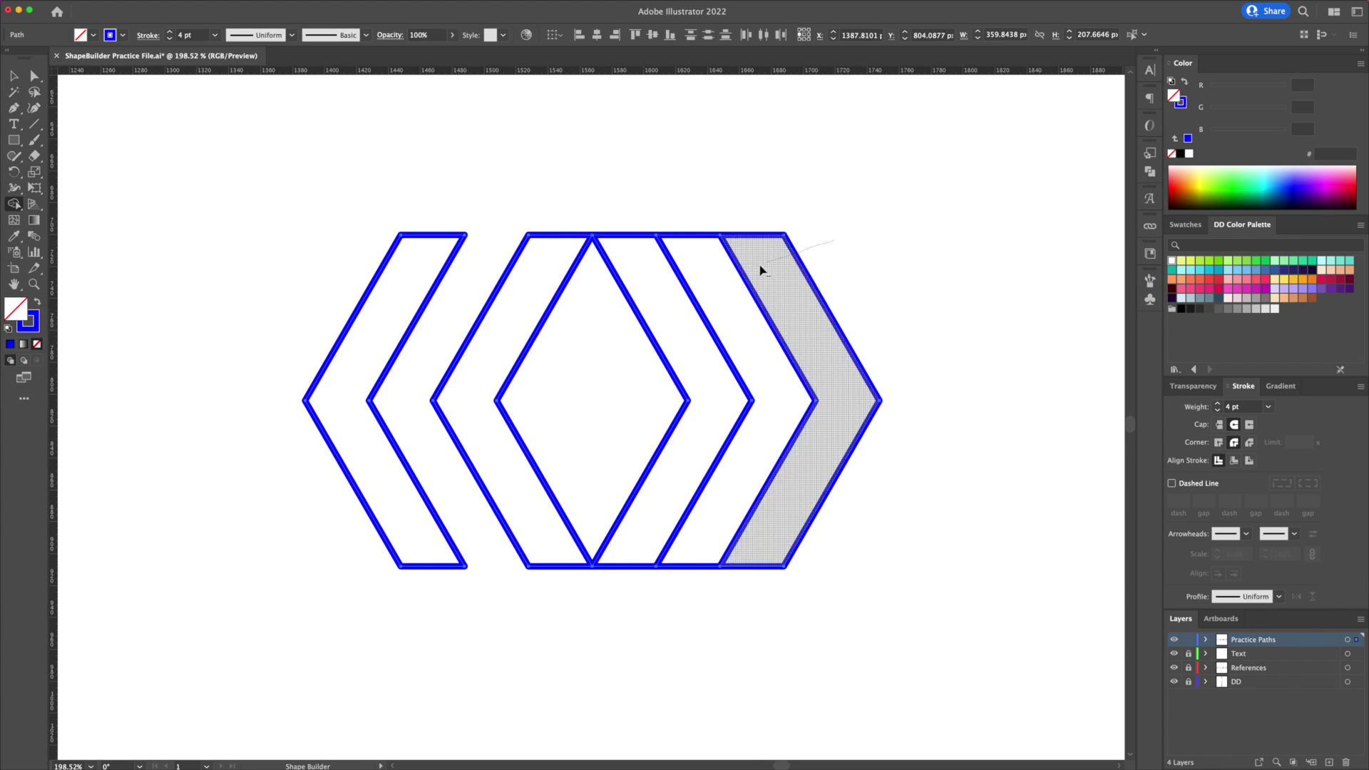
drag(761, 269, 668, 286)
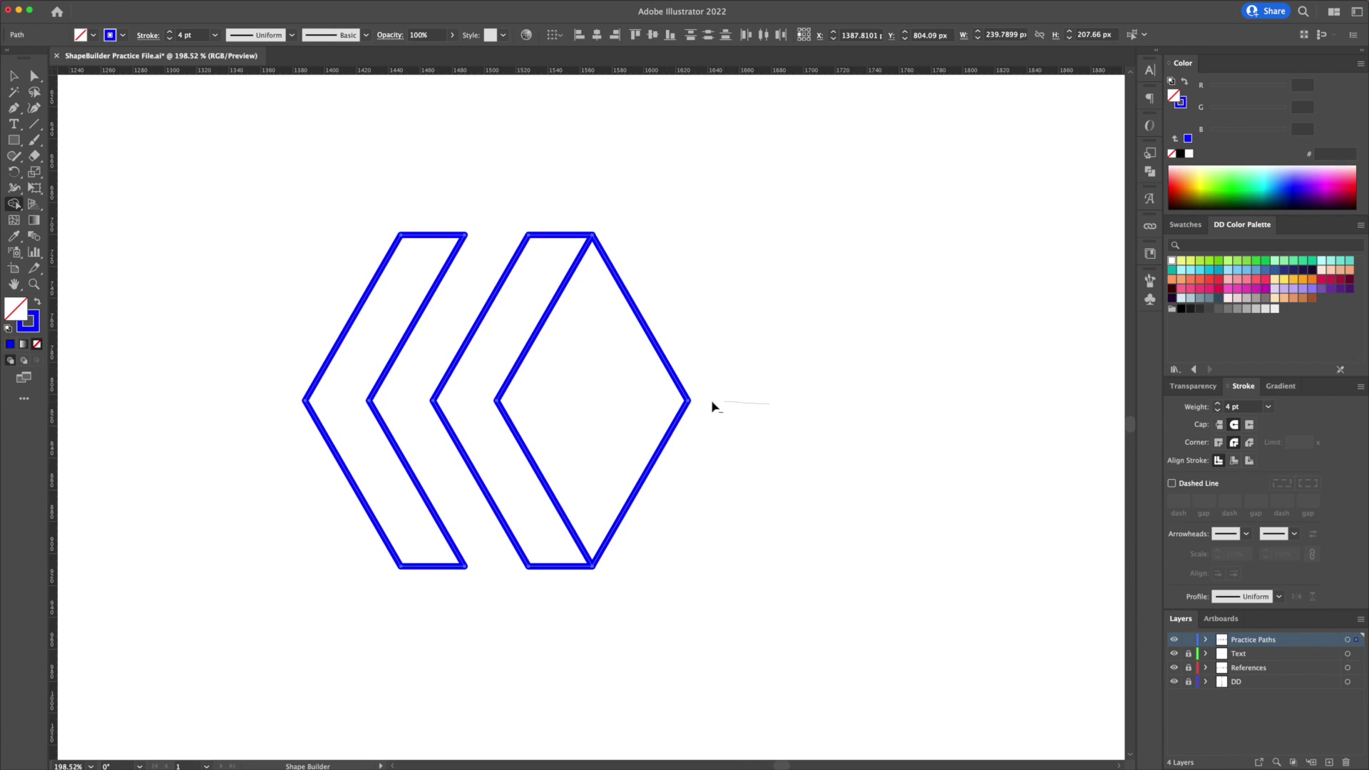
alt+click(645, 402)
key(v)
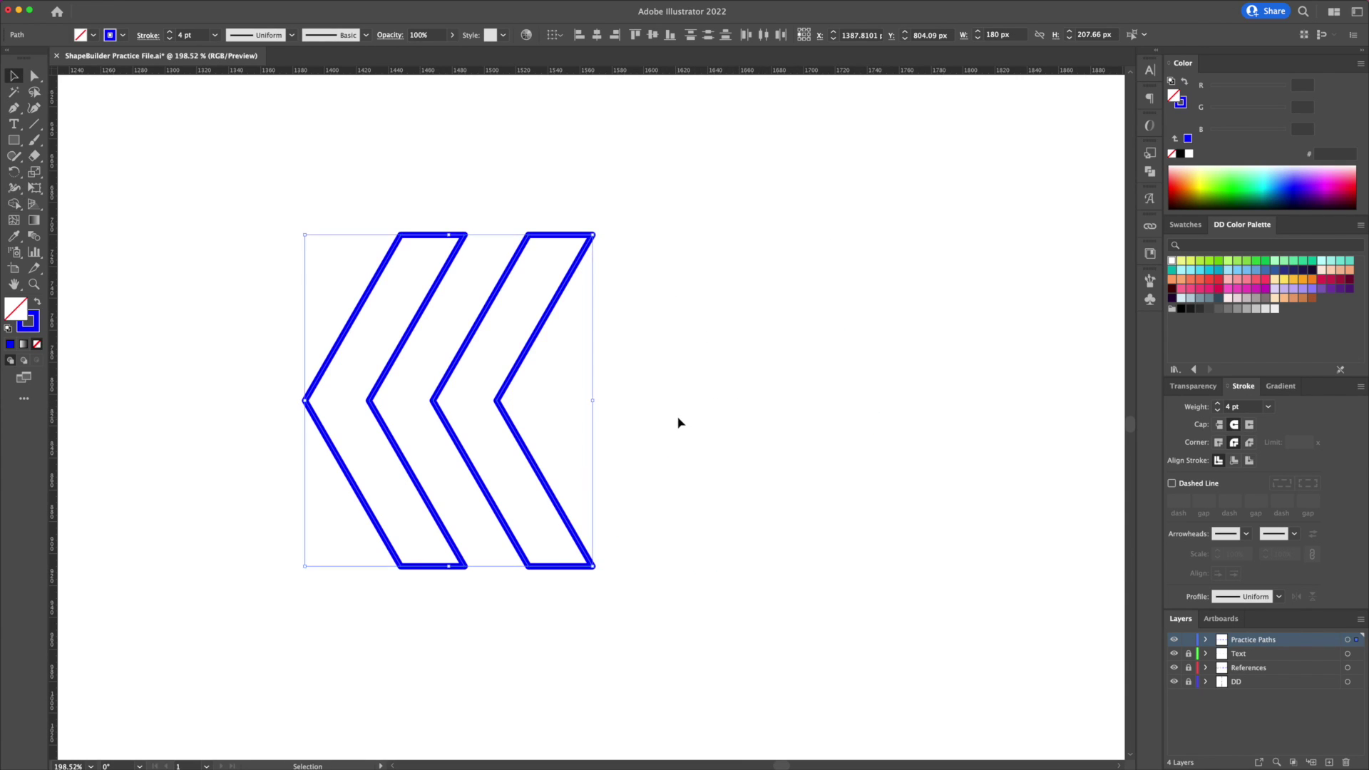
click(678, 423)
Step: Swap fill and stroke on the two left-pointing chevrons to make them solid blue, and undo the swap
drag(642, 381, 367, 474)
click(1184, 83)
click(870, 234)
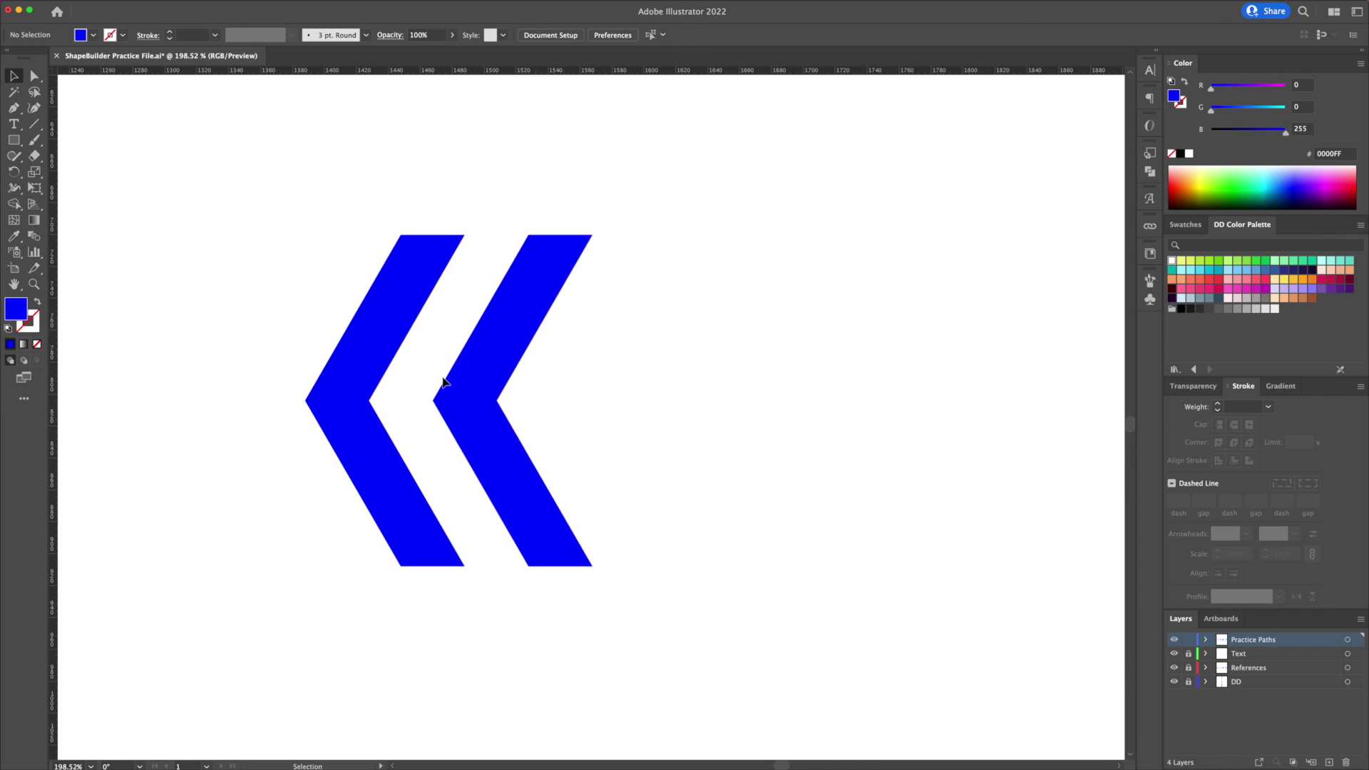
key(super+z)
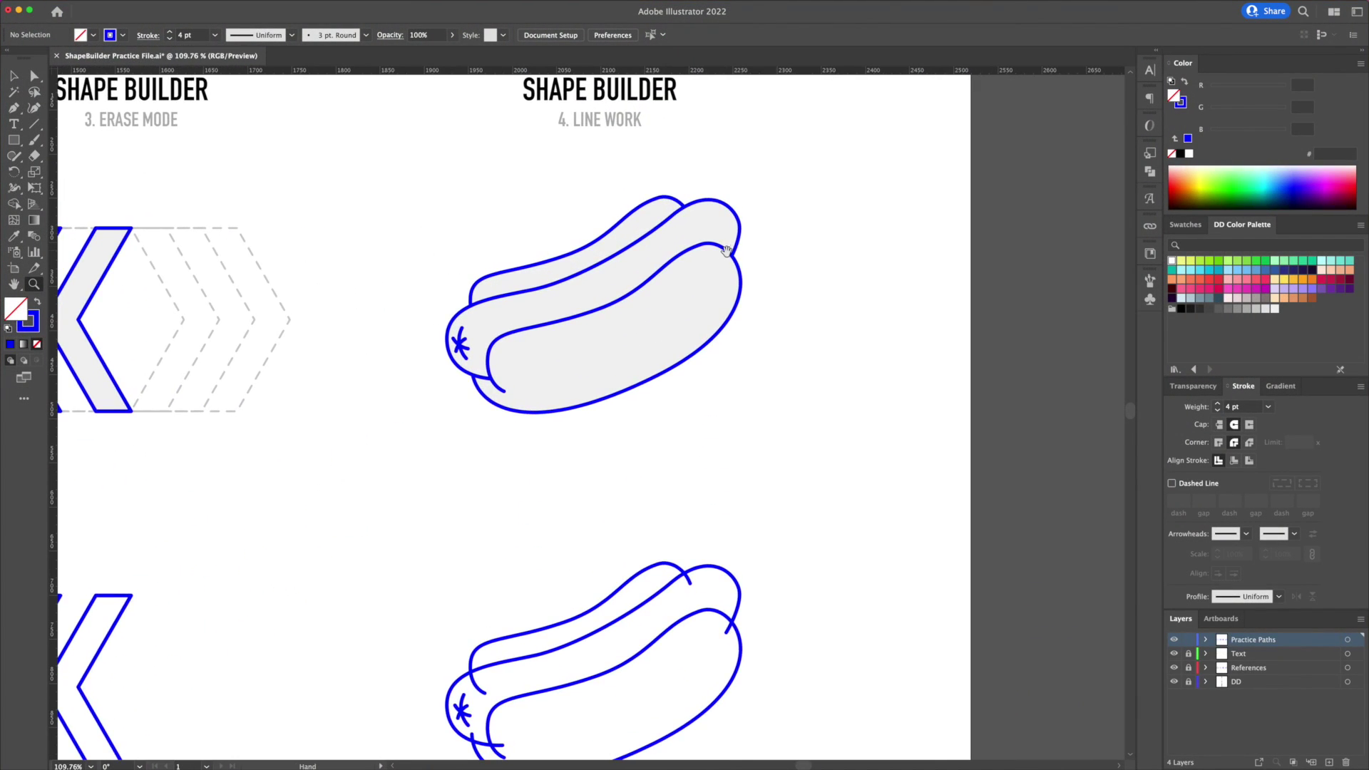
Step: Select the practice hot dog and erase the three overhanging line ends around the sausage's left tip with the Shape Builder tool
drag(726, 251, 806, 381)
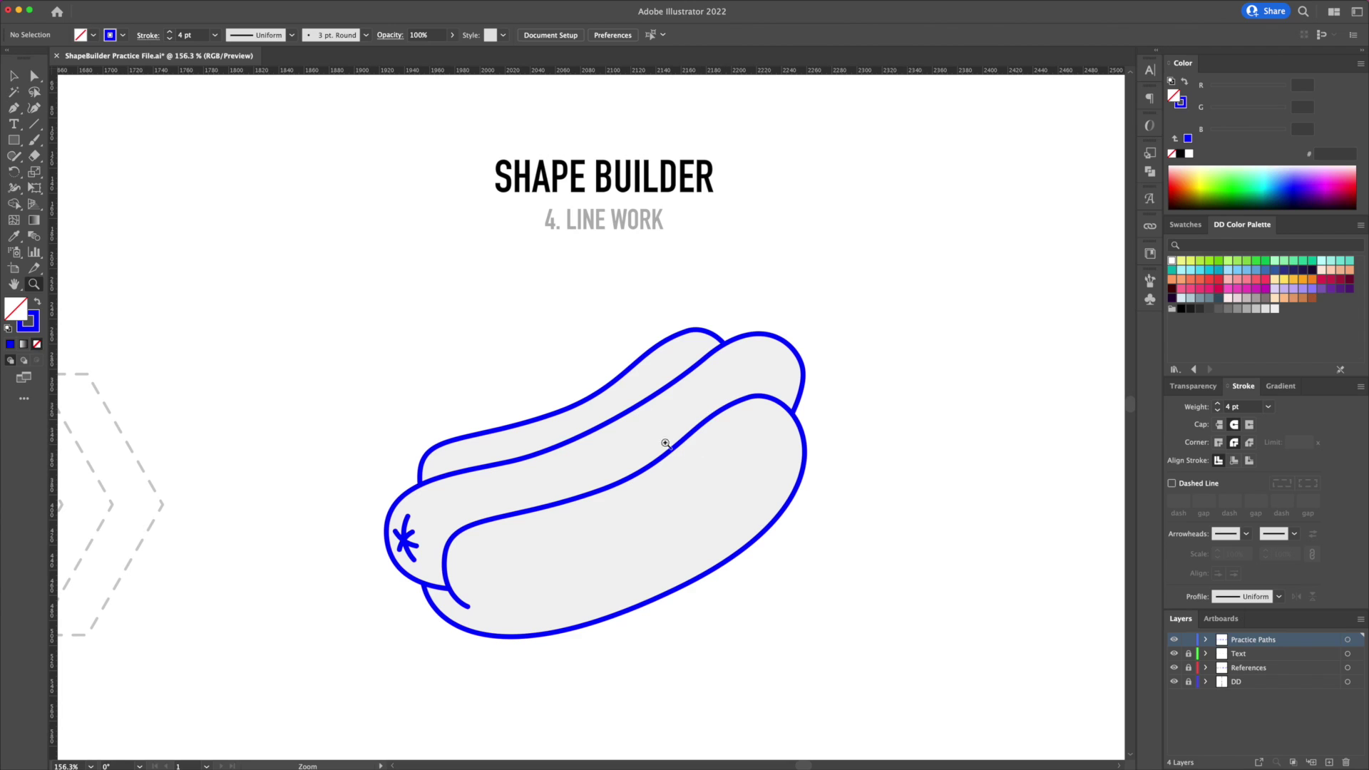
drag(697, 450, 611, 452)
drag(687, 573, 682, 357)
mouse_move(722, 534)
mouse_down()
mouse_move(734, 511)
mouse_move(768, 513)
mouse_move(755, 492)
mouse_move(735, 505)
mouse_up()
scroll(722, 528, down, 3)
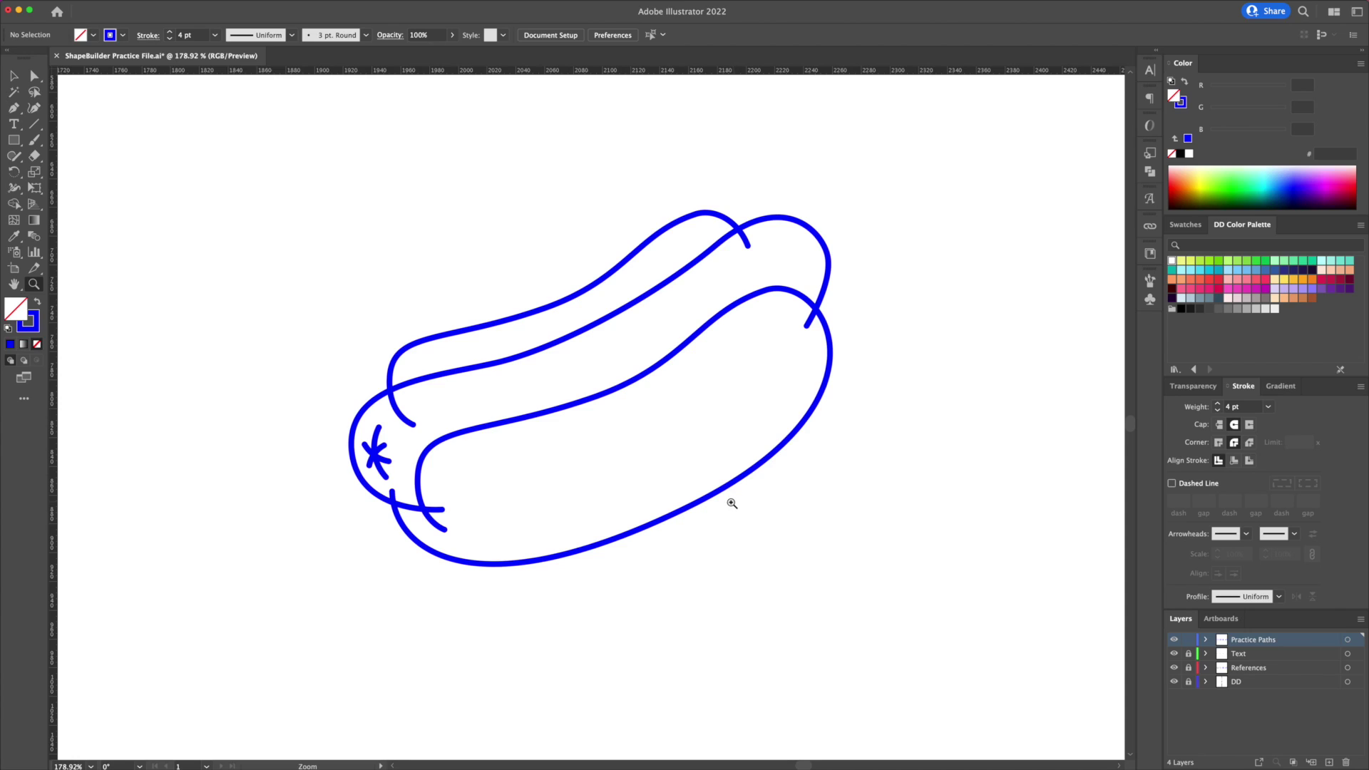
key(v)
mouse_move(907, 186)
mouse_down()
mouse_move(742, 388)
mouse_move(547, 527)
mouse_move(357, 610)
mouse_move(265, 628)
mouse_up()
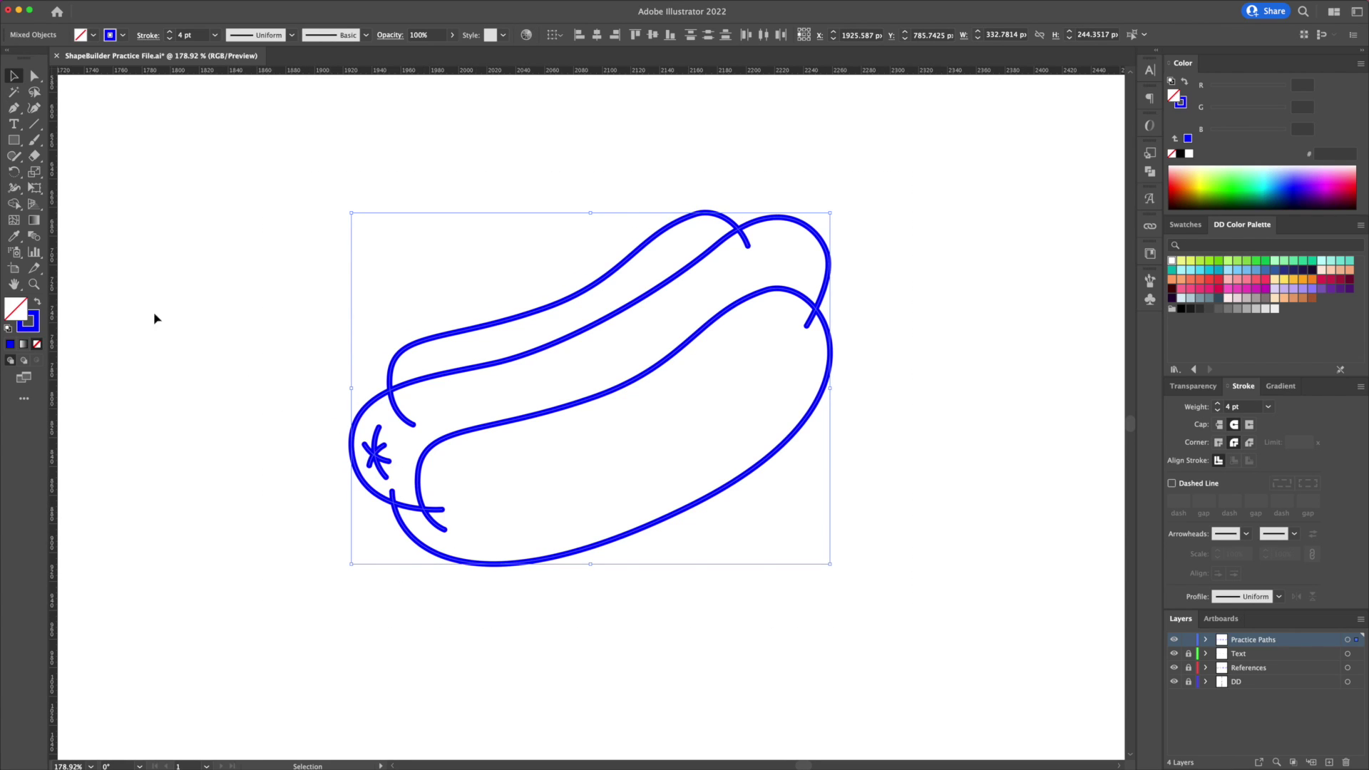
click(14, 204)
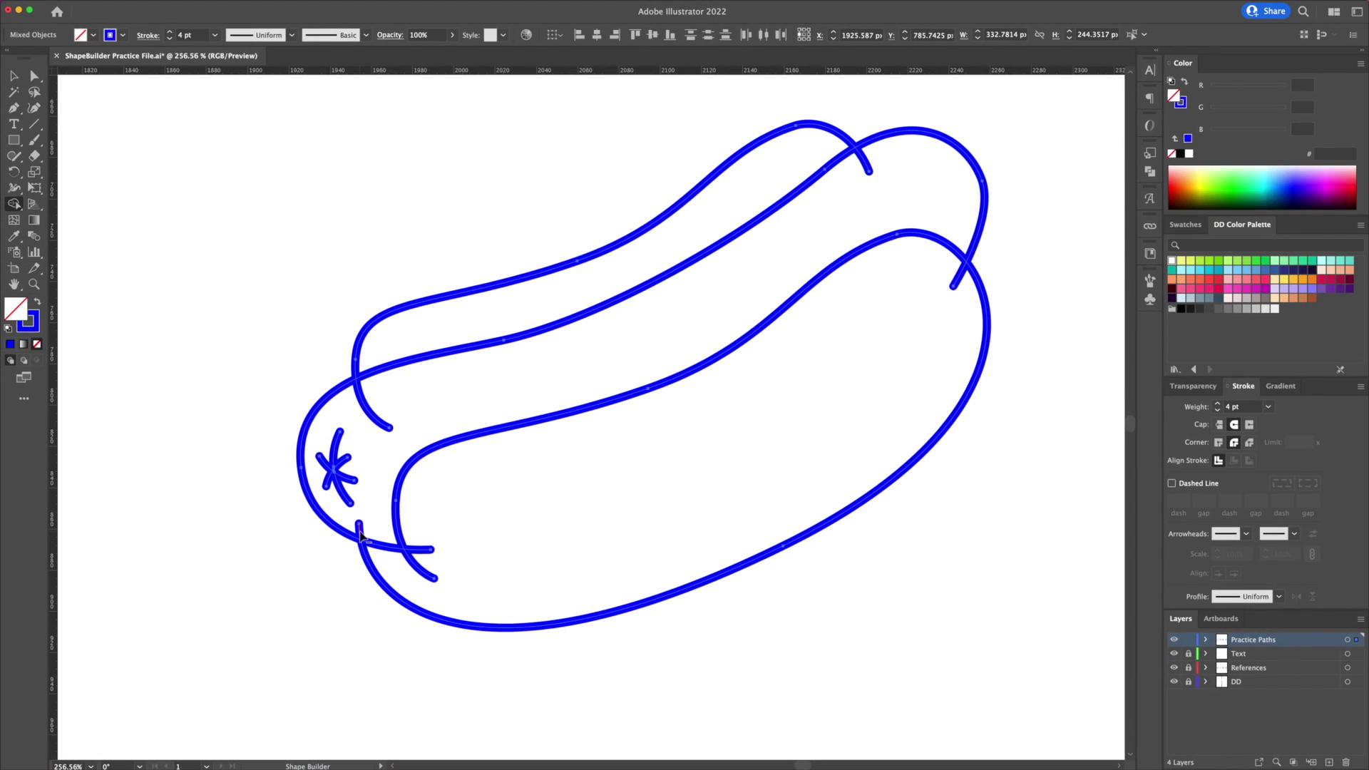
alt+click(424, 549)
alt+click(360, 532)
alt+click(377, 423)
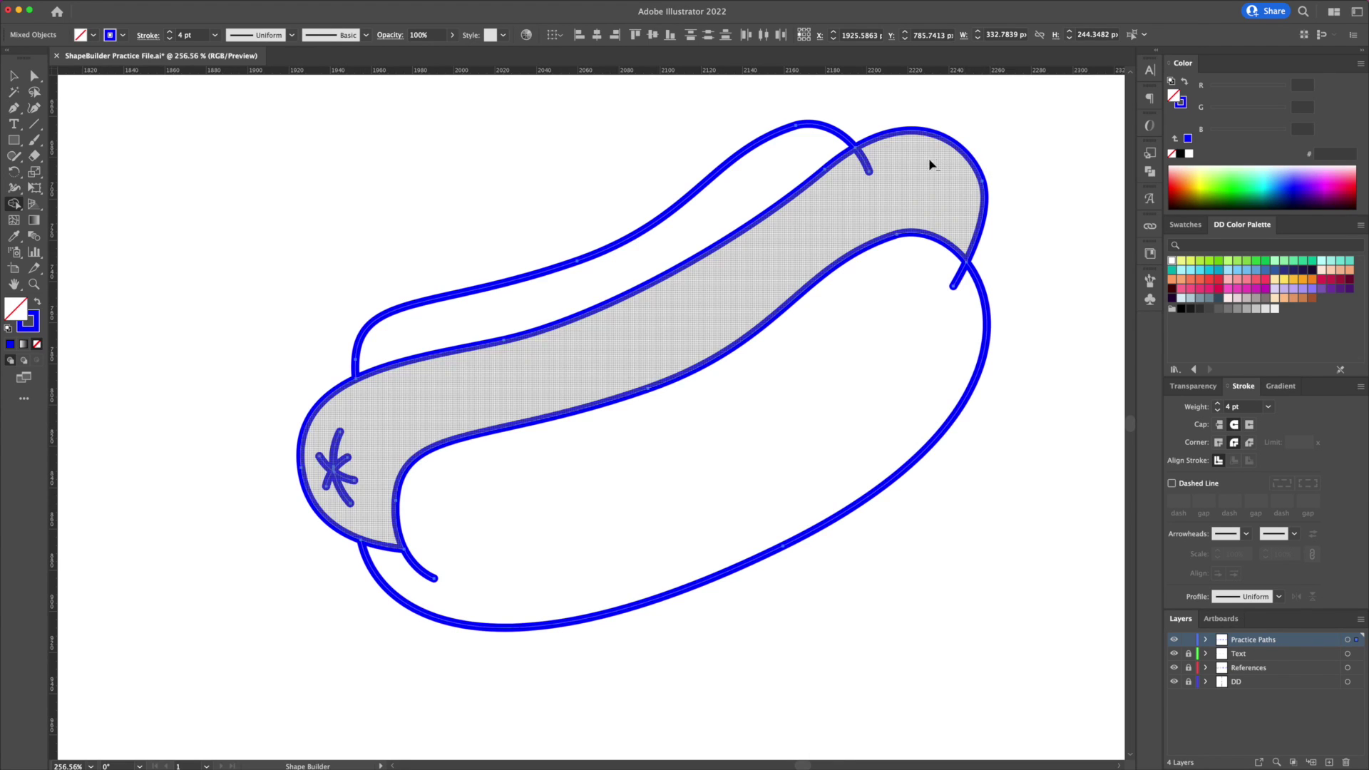
Step: Erase the back bun's overhang inside the sausage and the sausage's overhang inside the front bun at the hot dog's right end
alt+click(867, 166)
alt+click(960, 282)
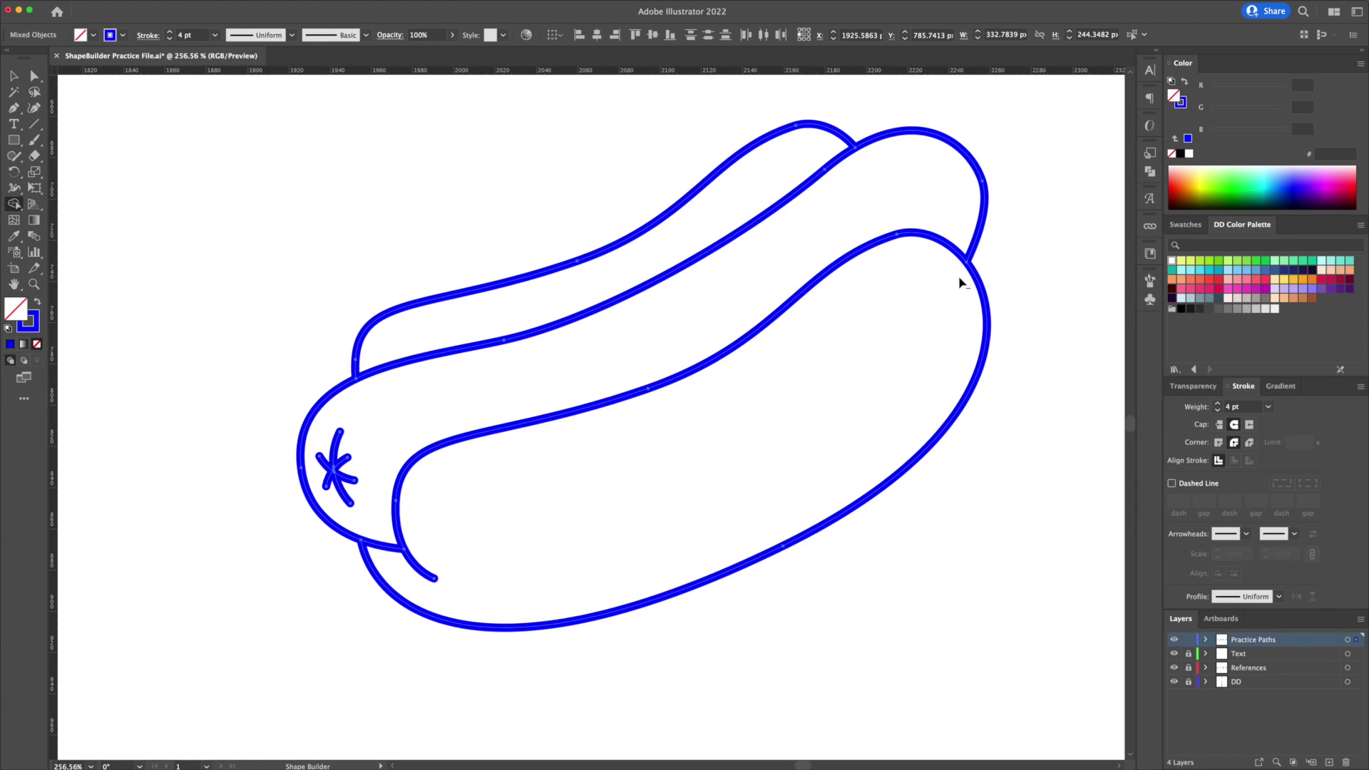
key(v)
click(1012, 283)
drag(1010, 284, 871, 305)
key(z)
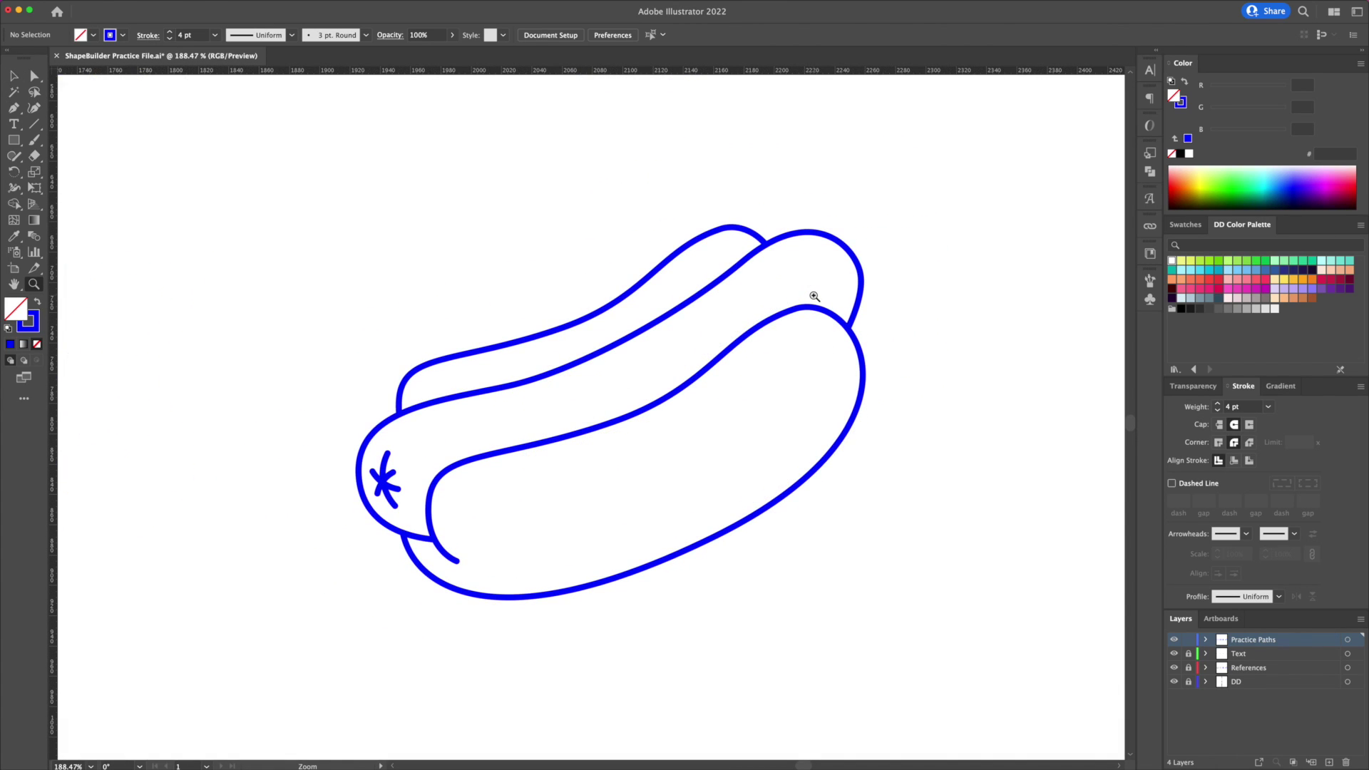
key(super+0)
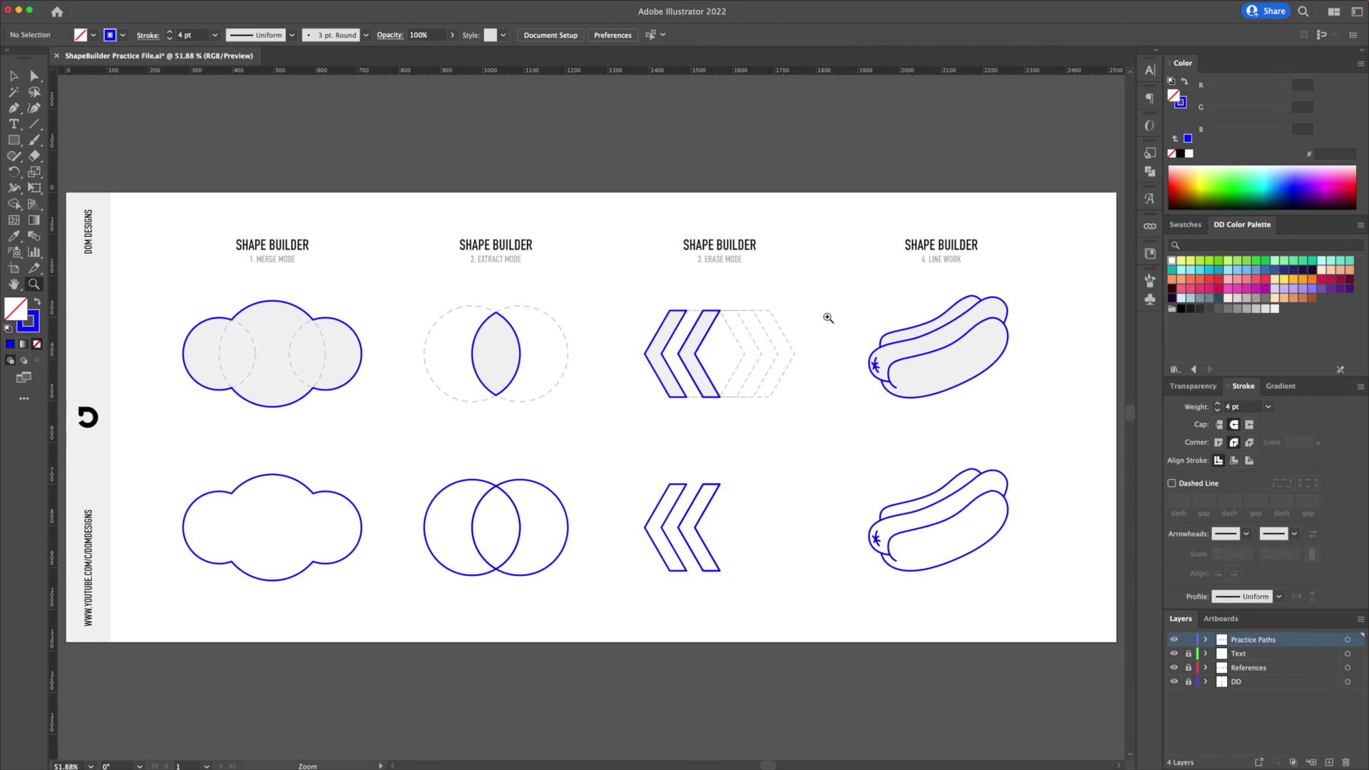
key(super+minus)
key(v)
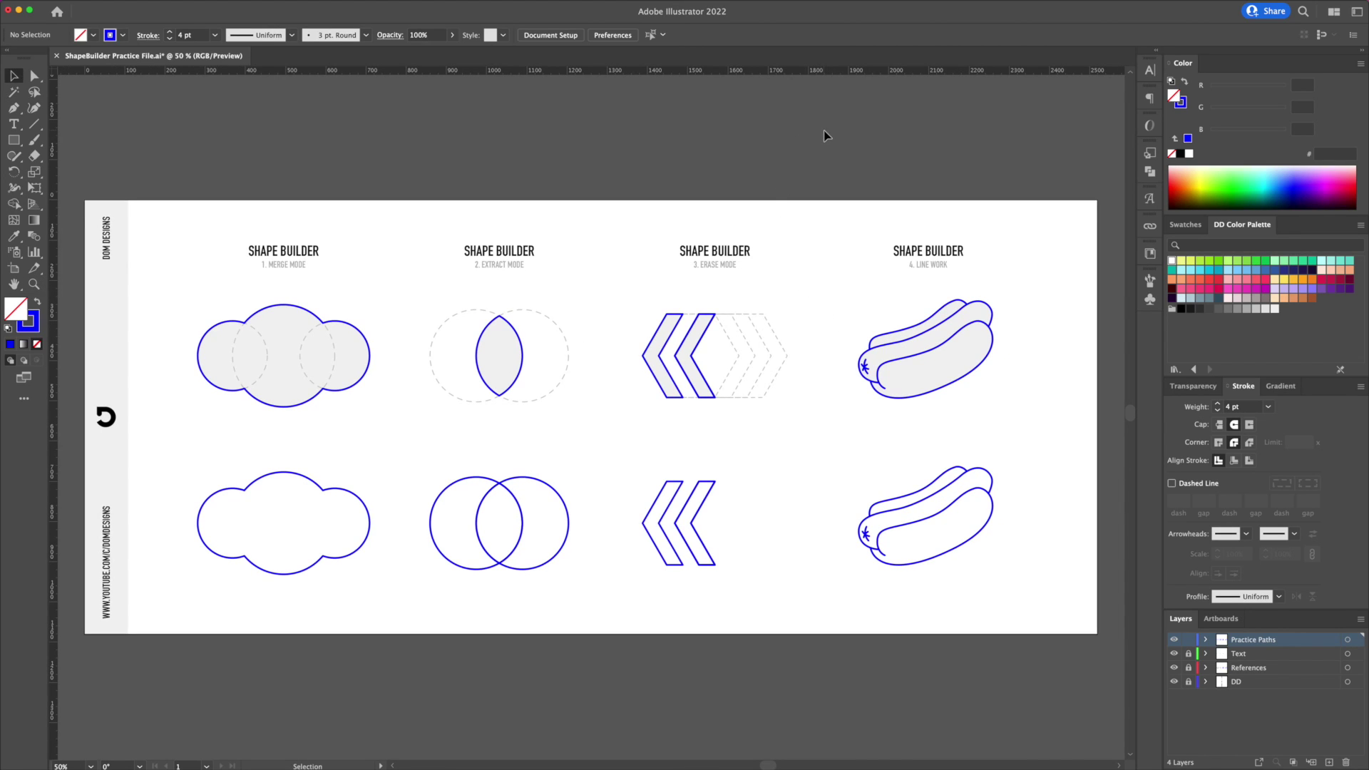